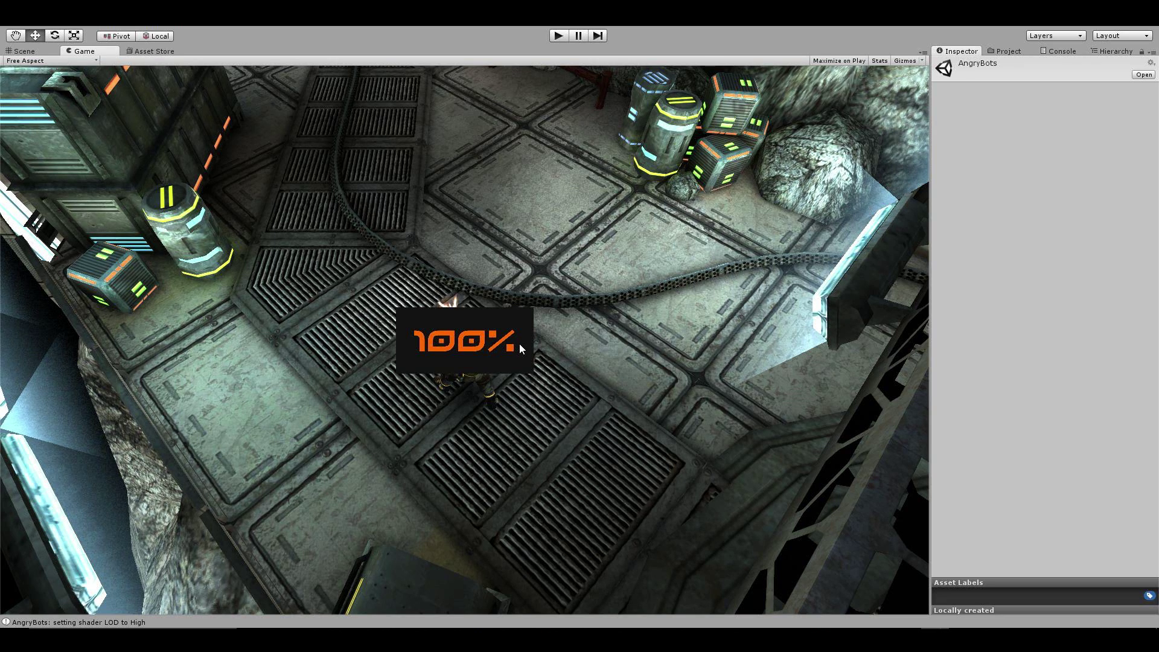
# Step: Expand TestText in the scene hierarchy to check its Plane child, and inspect the DetectResize object's script component
pyautogui.click(1114, 53)
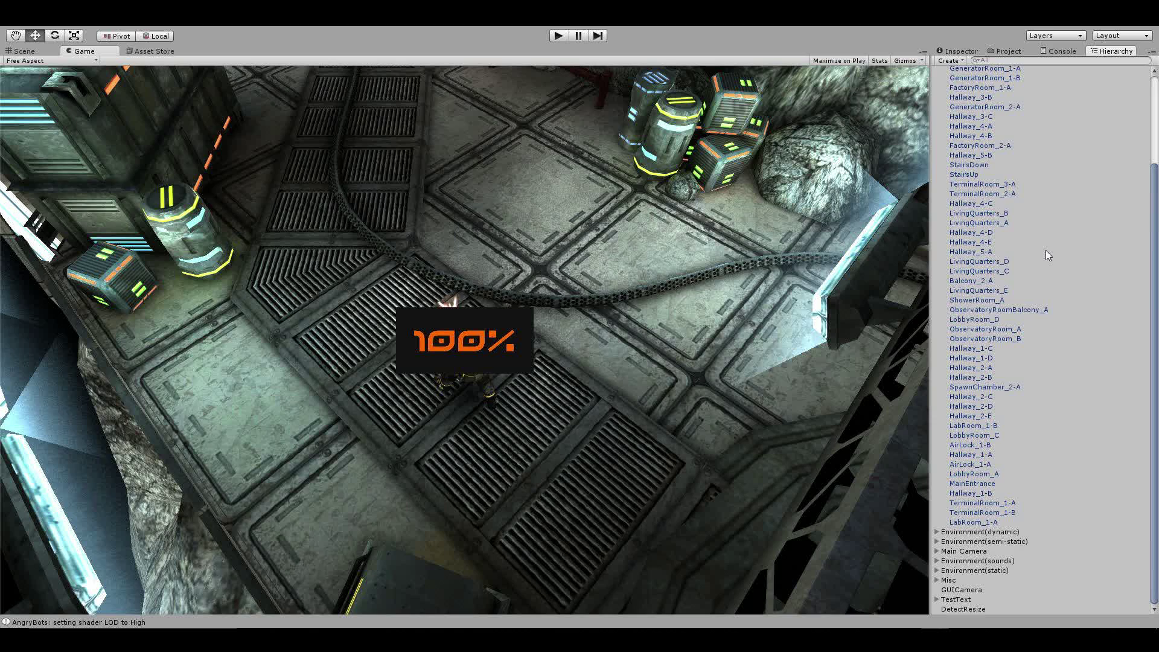
pyautogui.click(939, 601)
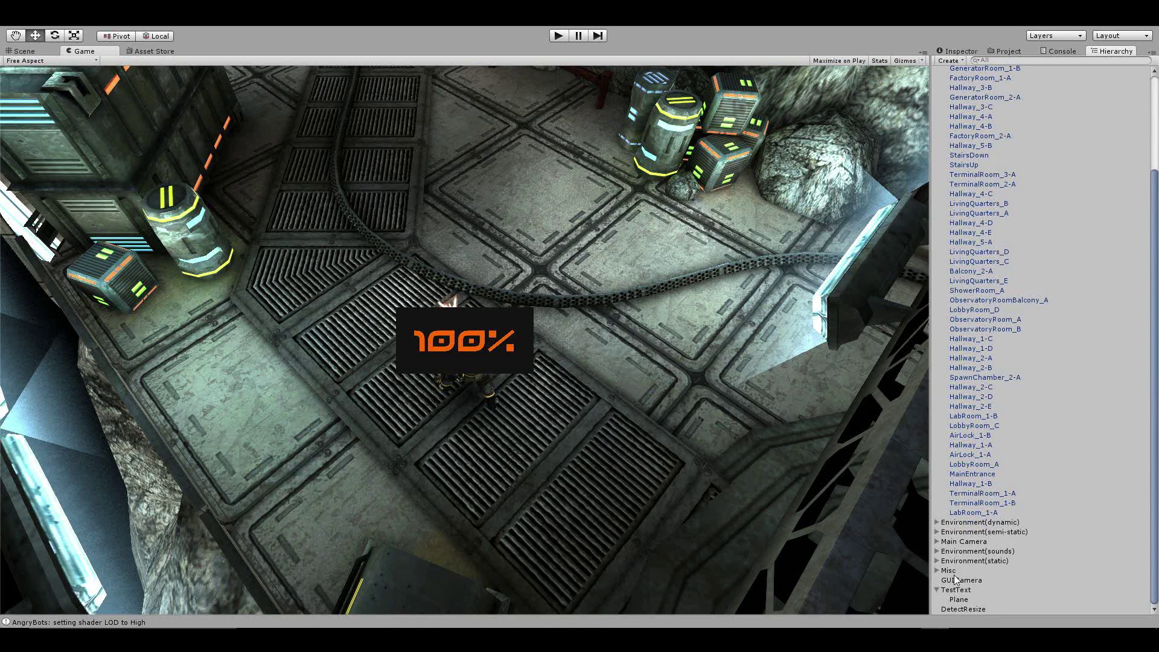
pyautogui.click(957, 599)
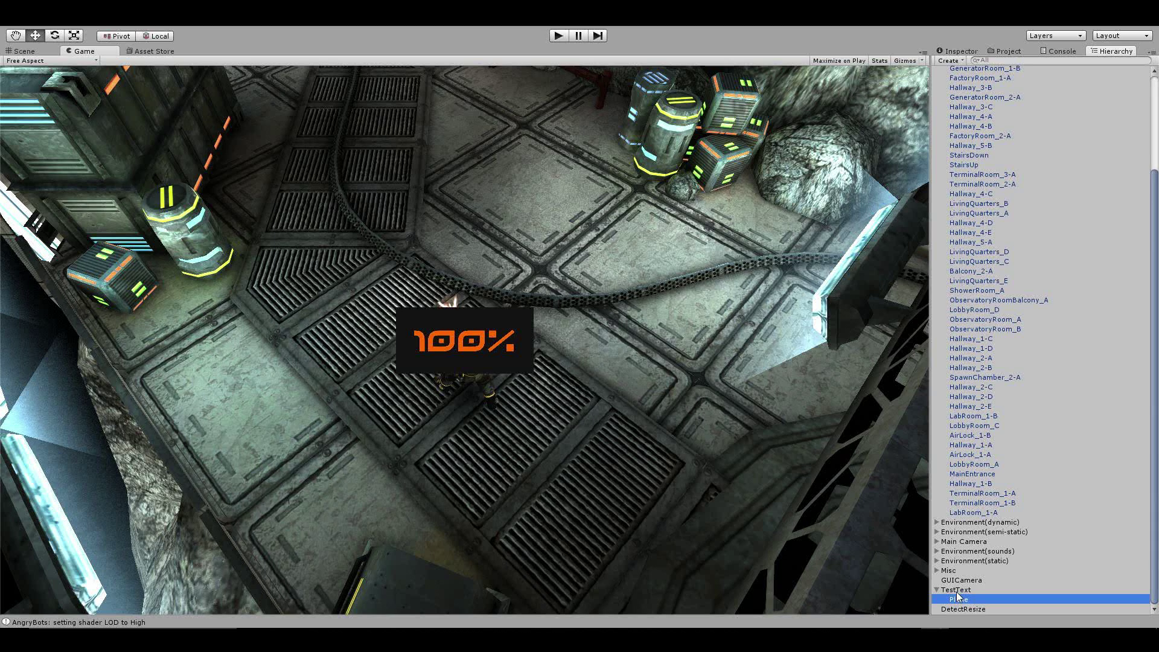
pyautogui.click(953, 590)
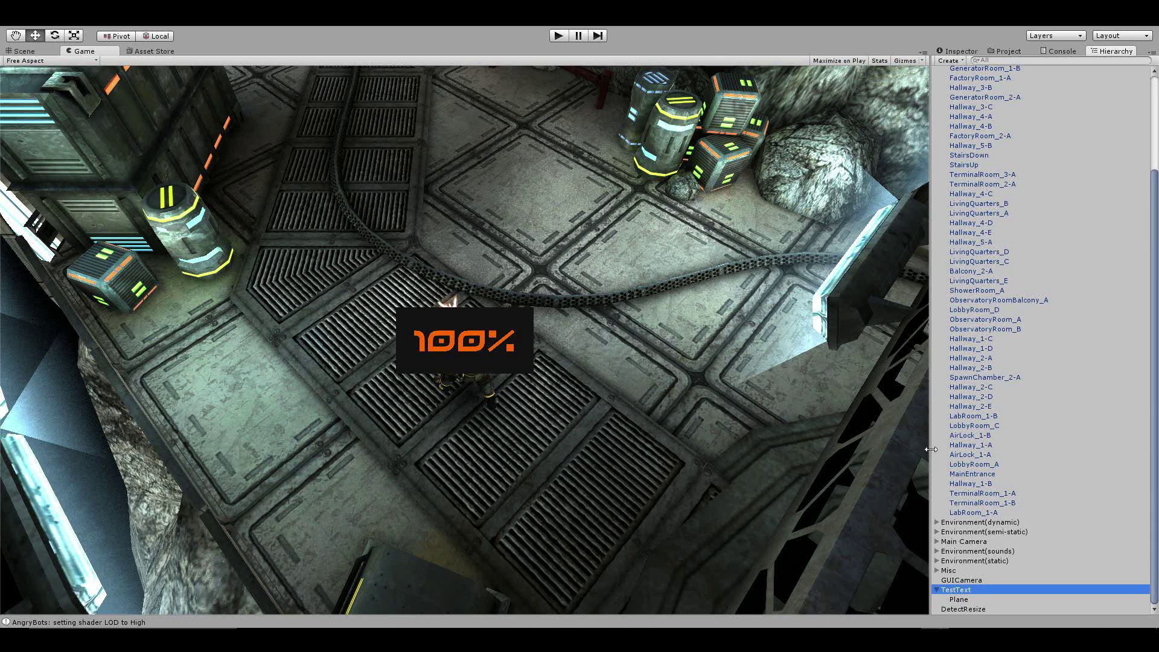
pyautogui.click(990, 608)
pyautogui.hotkey('ctrl', '3')
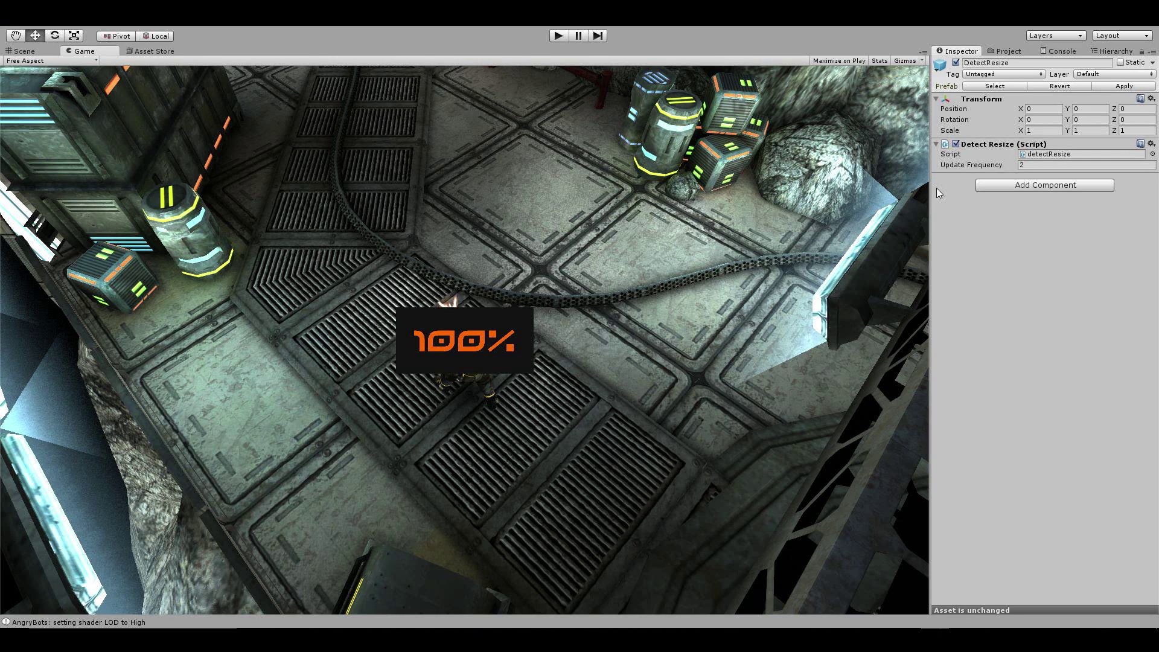
# Step: Select TestText and review its Text Mesh and Align Element script settings, down to the Renderer bounds section
pyautogui.hotkey('ctrl', '4')
pyautogui.press('Up')
pyautogui.press('Up')
pyautogui.click(961, 60)
pyautogui.click(966, 51)
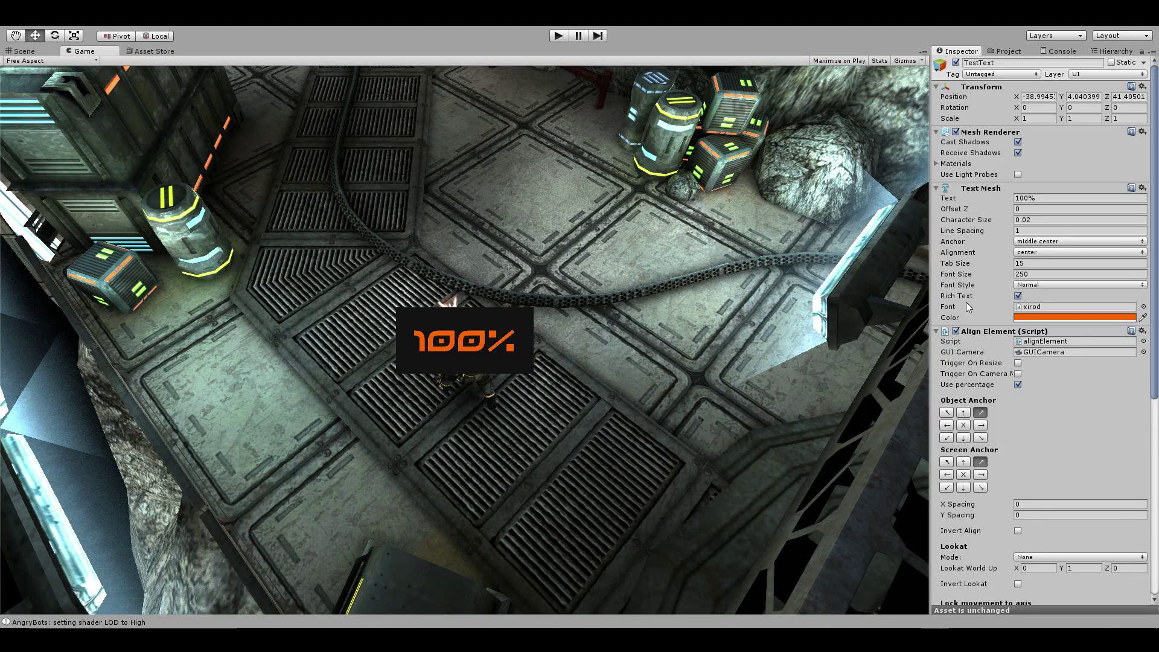
pyautogui.scroll(-5, 982, 332)
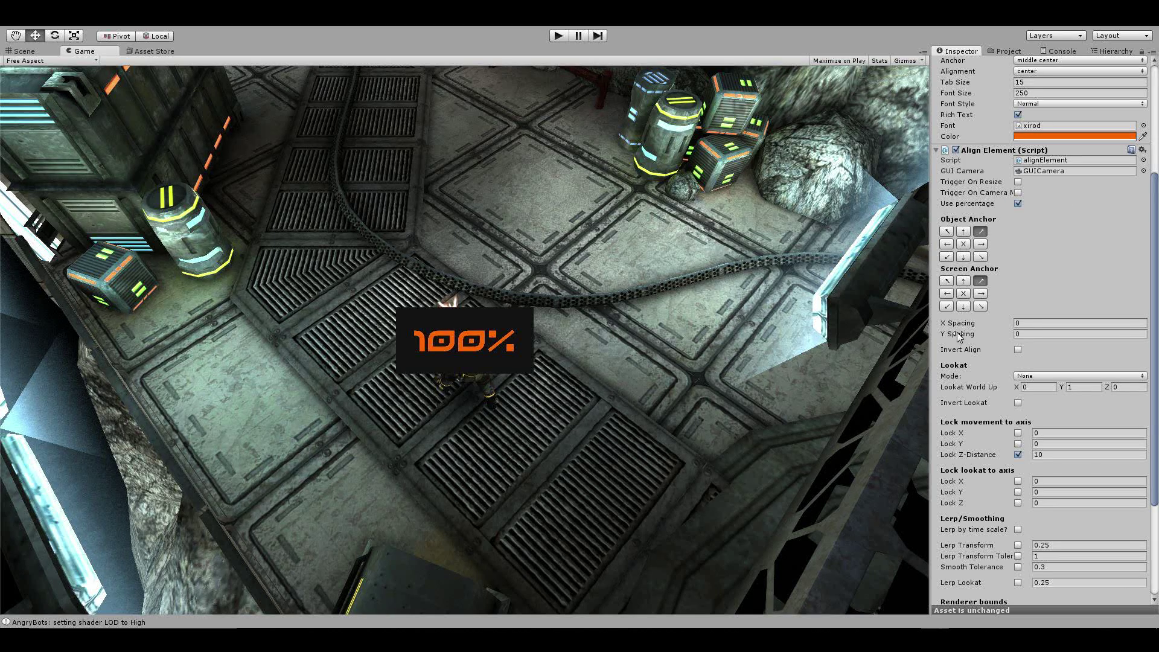
pyautogui.scroll(-3, 961, 359)
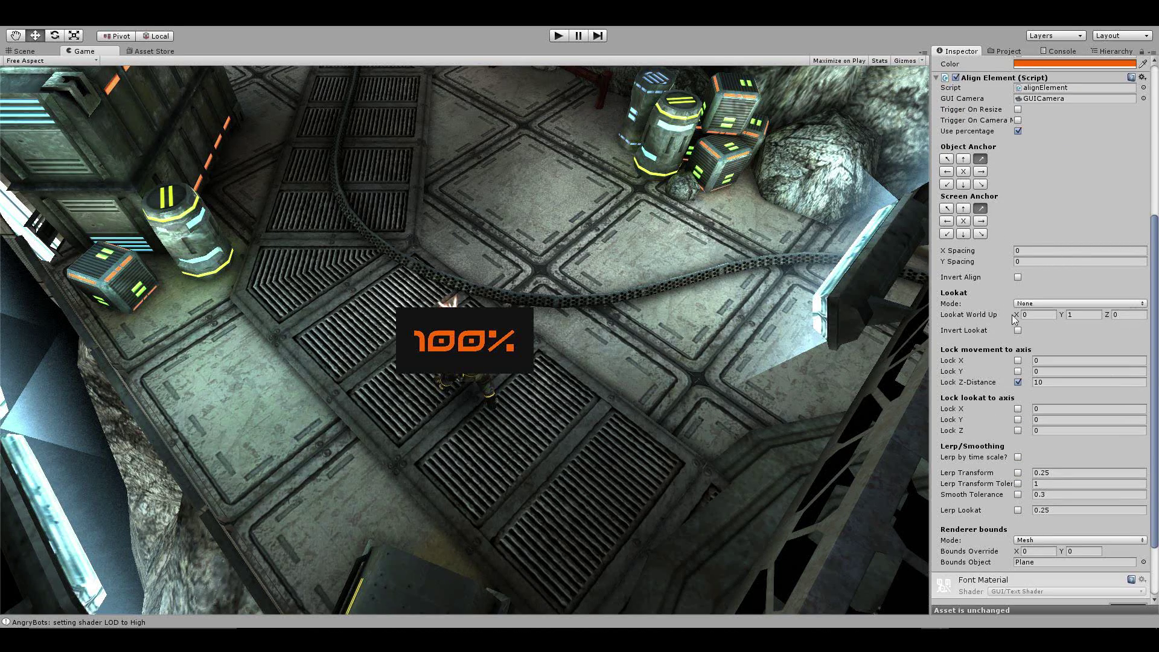
pyautogui.scroll(-3, 980, 328)
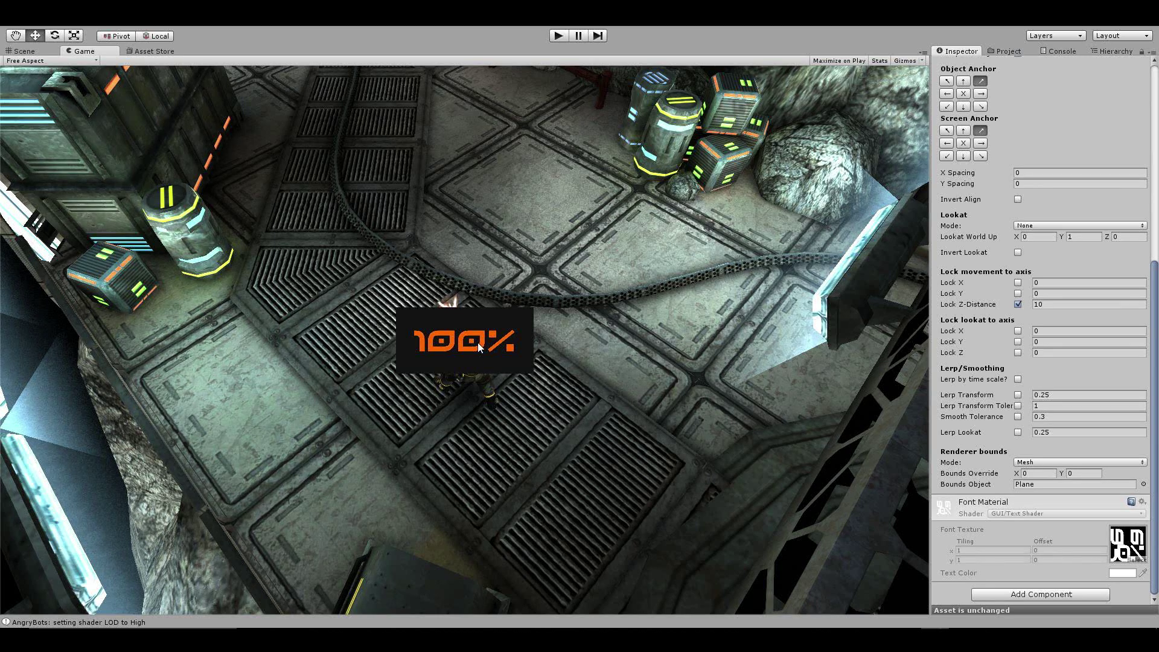
# Step: Examine the Renderer bounds mode choices, Bounds Override and Bounds Object of TestText's Align Element script
pyautogui.click(1024, 464)
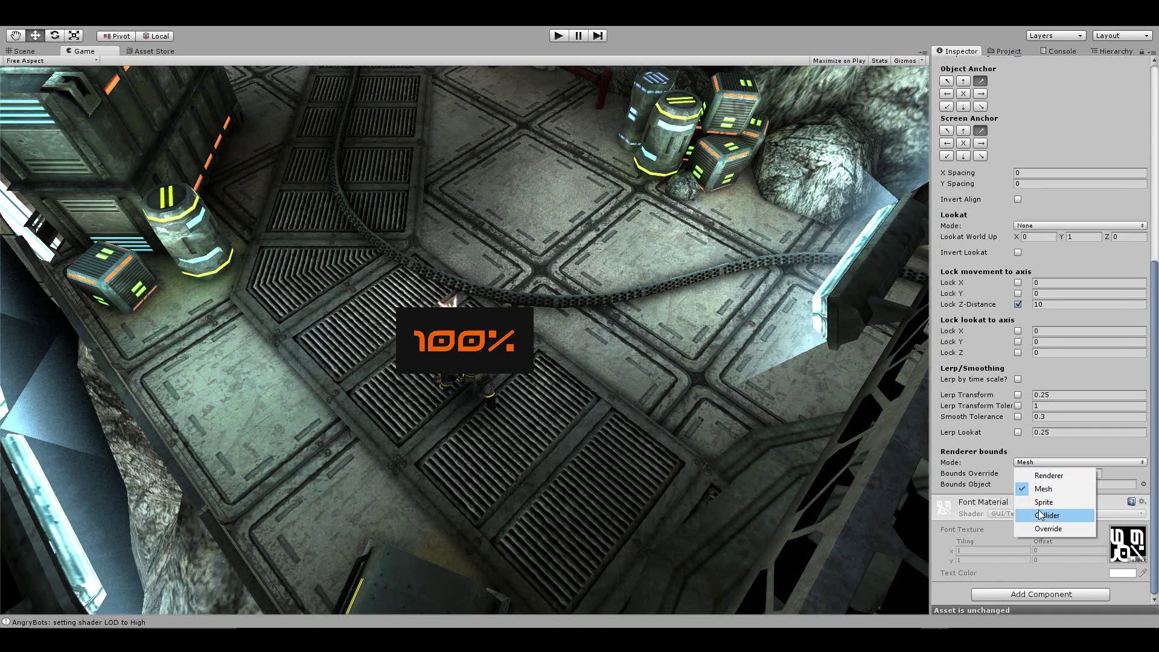
pyautogui.click(978, 437)
pyautogui.click(1032, 471)
pyautogui.press('Tab')
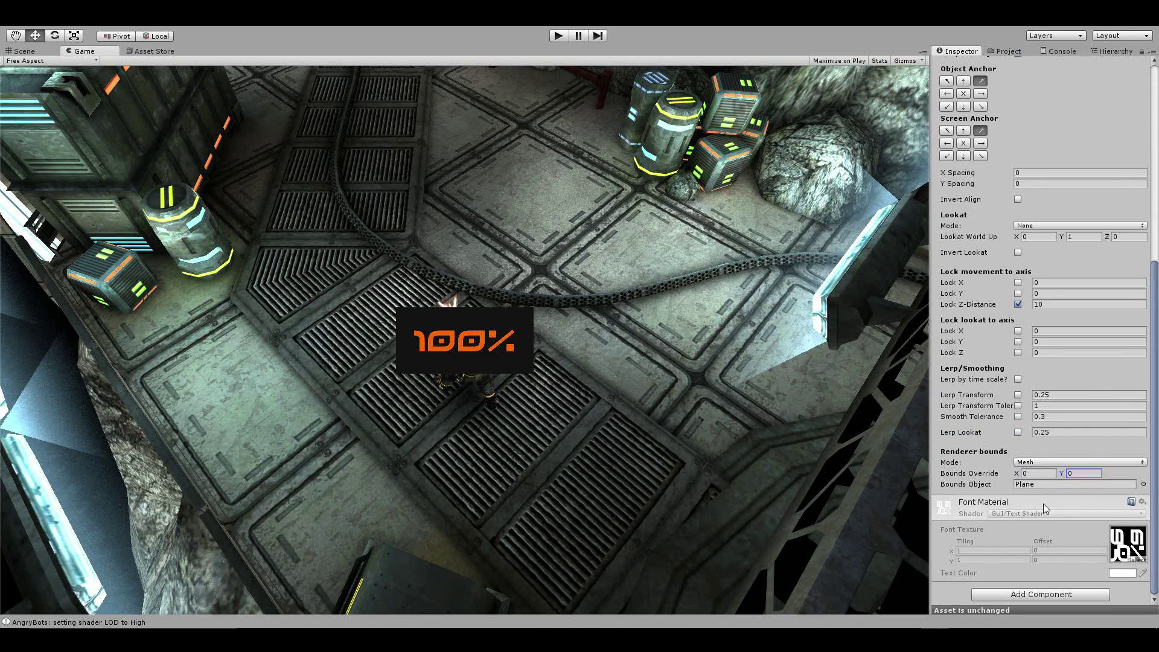
pyautogui.click(991, 482)
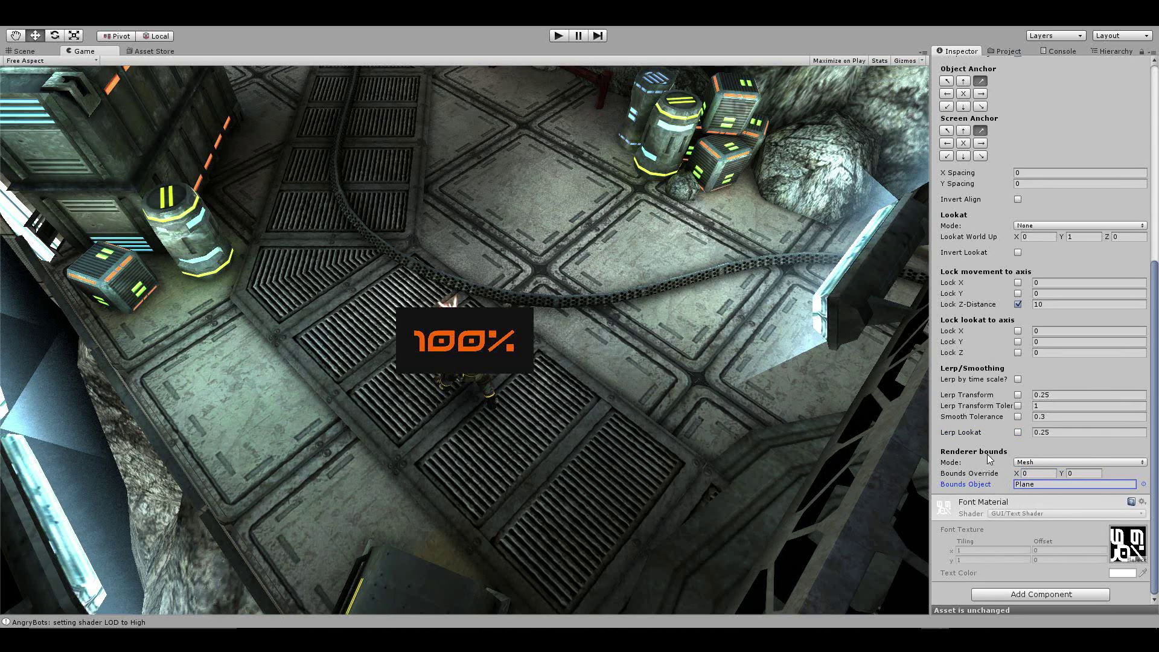
pyautogui.scroll(3, 977, 477)
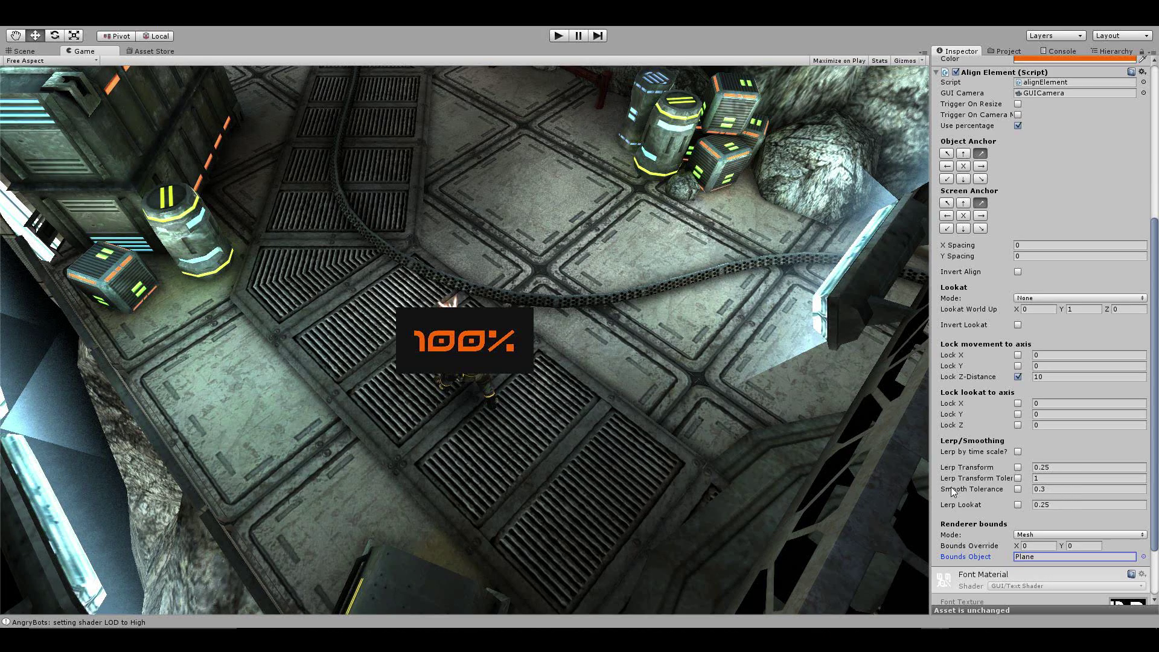
pyautogui.scroll(3, 951, 535)
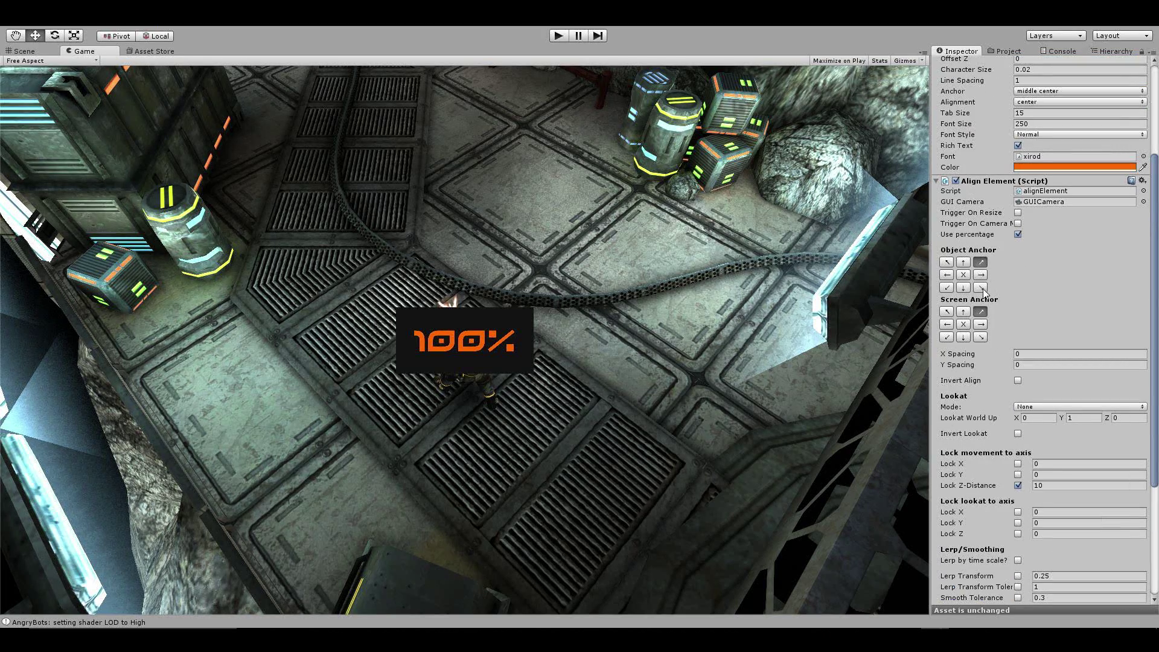
pyautogui.scroll(-3, 1002, 543)
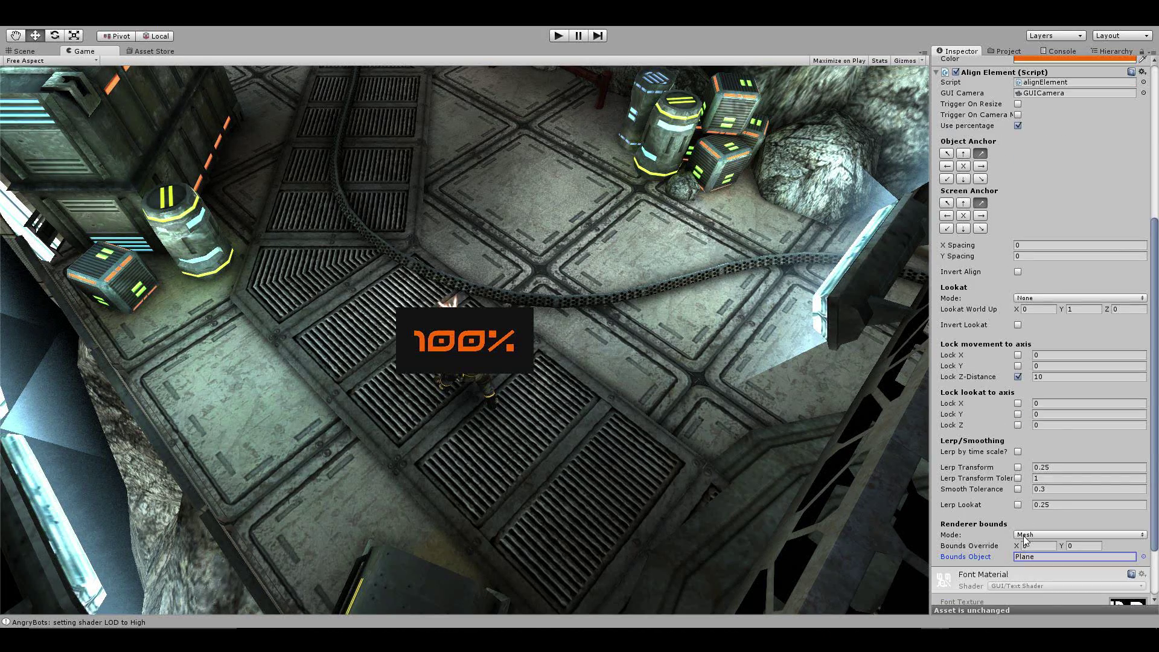
pyautogui.click(1024, 556)
# Step: Select TestText in the hierarchy and view it up close in the Scene view
pyautogui.click(1111, 51)
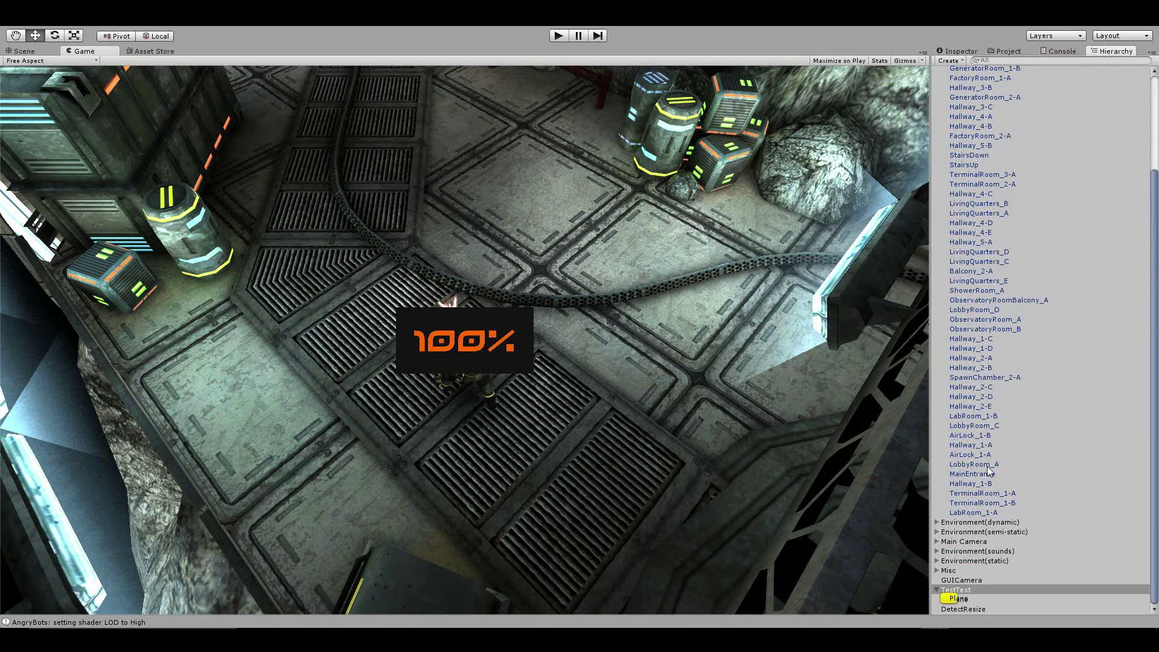
pyautogui.click(966, 589)
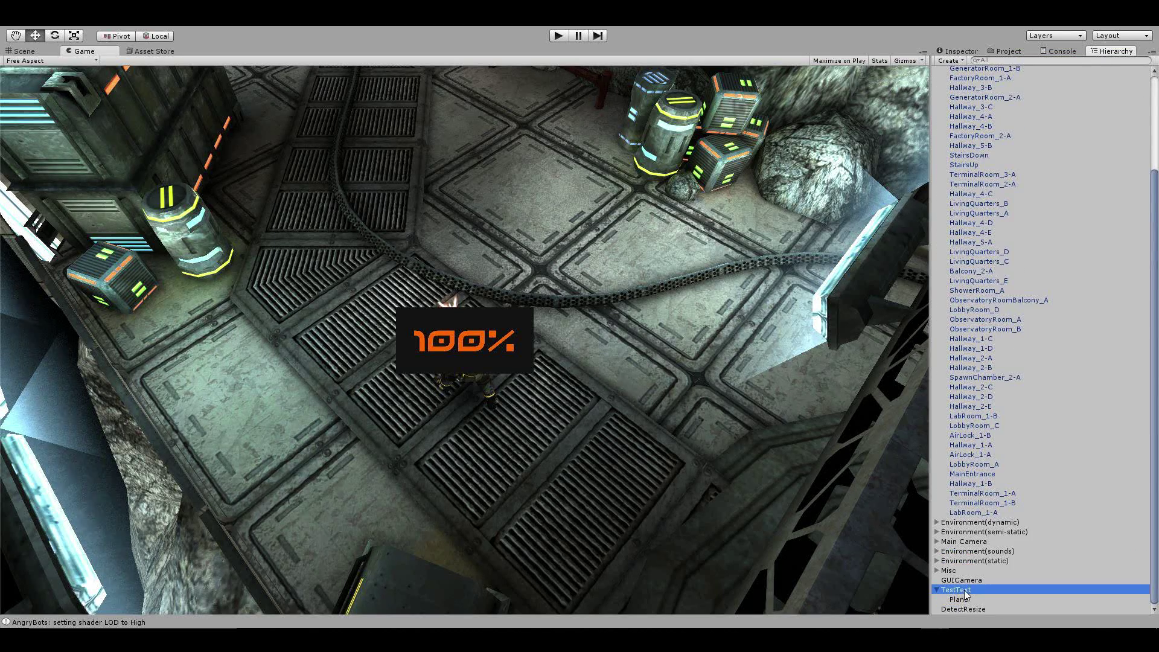
pyautogui.click(24, 51)
pyautogui.keyDown('alt'); pyautogui.moveTo(371, 270); pyautogui.dragTo(835, 362); pyautogui.keyUp('alt')
pyautogui.scroll(4, 721, 334)
pyautogui.scroll(-1, 659, 393)
pyautogui.scroll(5, 736, 328)
pyautogui.press('w')
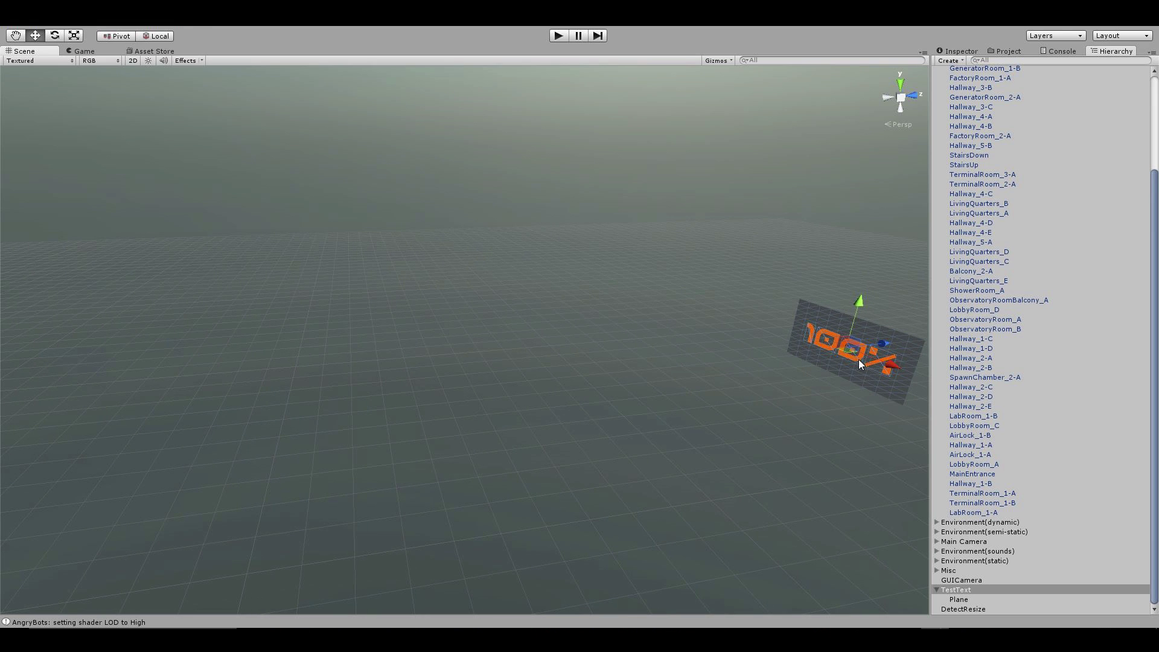
# Step: Select TestText and its Plane child in turn to compare them in the Scene view, finishing on TestText
pyautogui.click(961, 591)
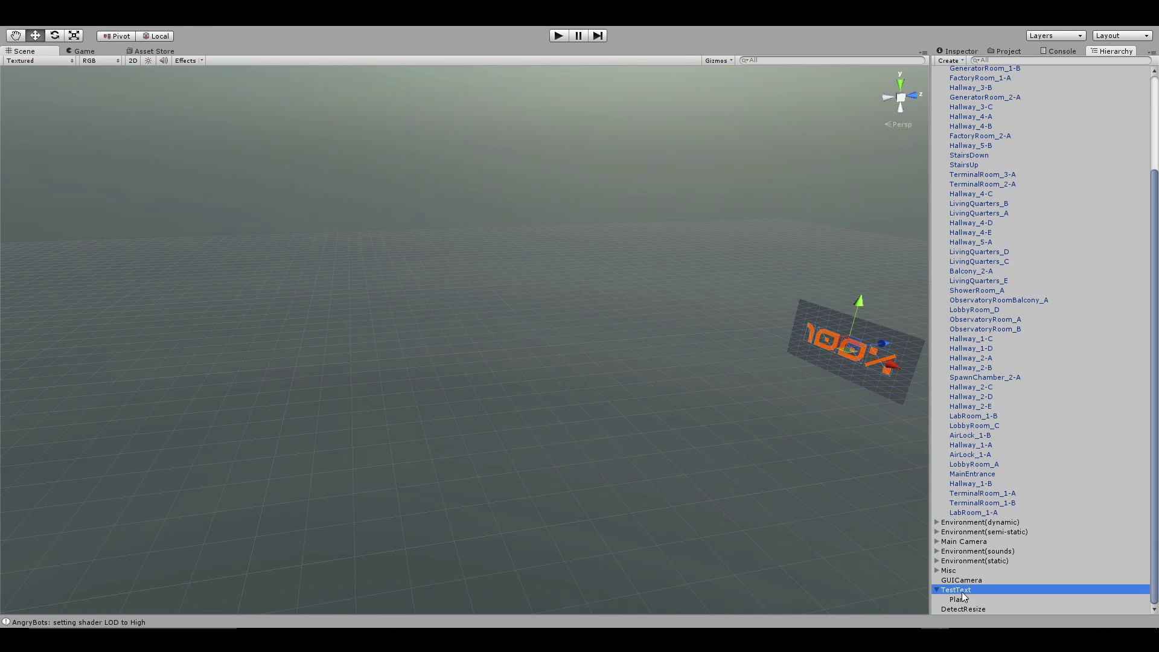
pyautogui.click(964, 599)
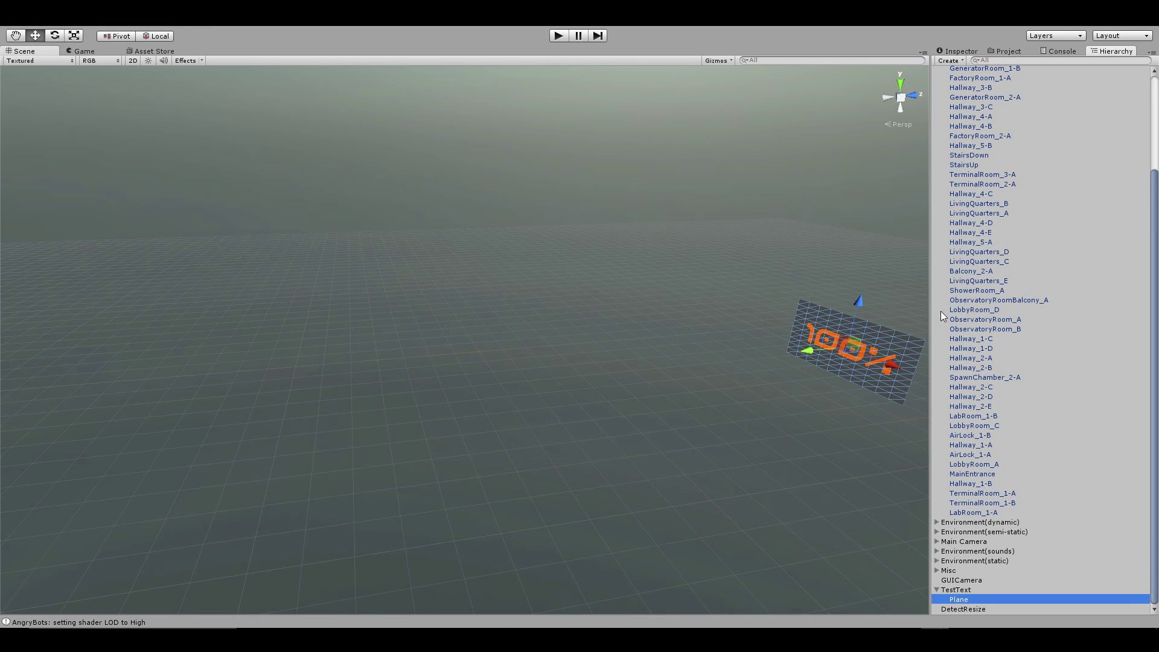
pyautogui.click(943, 588)
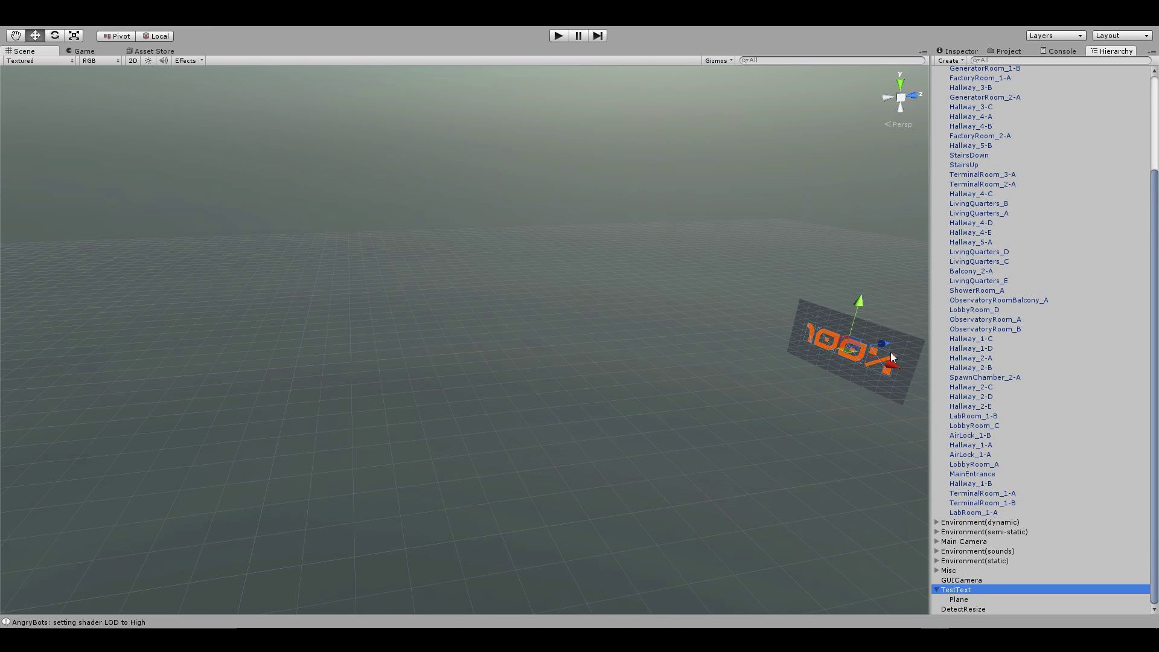
# Step: Try the top-left Object Anchor on TestText's Align Element script, and return it to top-right
pyautogui.click(964, 52)
pyautogui.scroll(3, 939, 232)
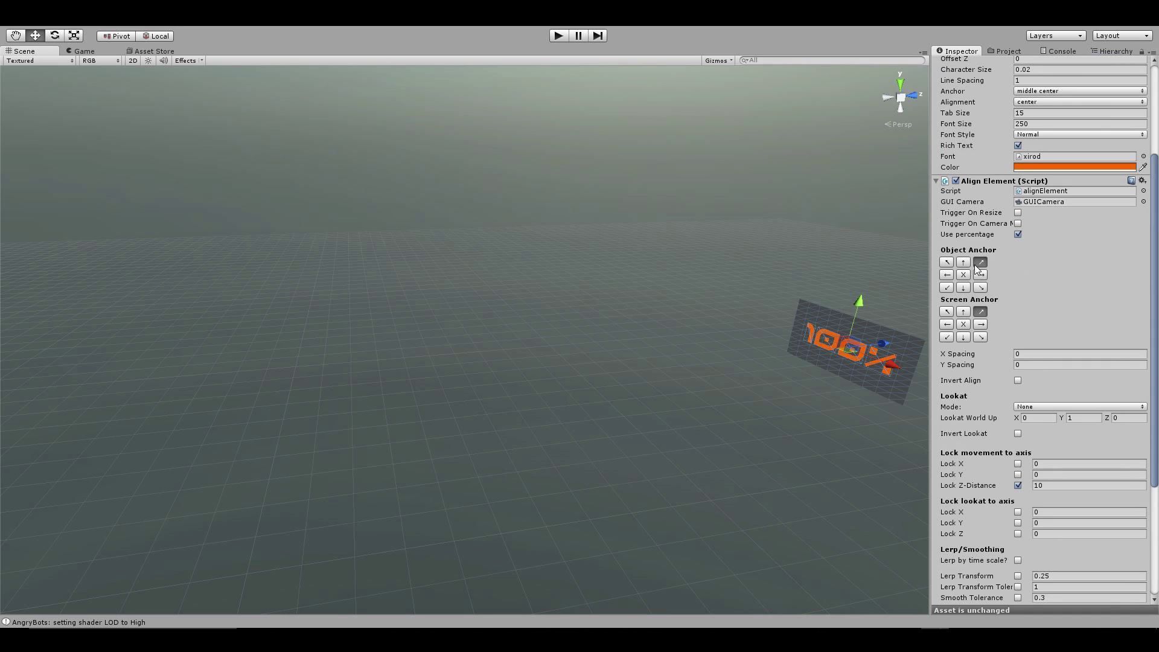
pyautogui.click(946, 263)
pyautogui.click(980, 262)
# Step: Inspect the GUICamera and its preview in the Scene view, and select the text's background plane
pyautogui.moveTo(835, 367); pyautogui.dragTo(412, 445, button='right')
pyautogui.click(355, 377)
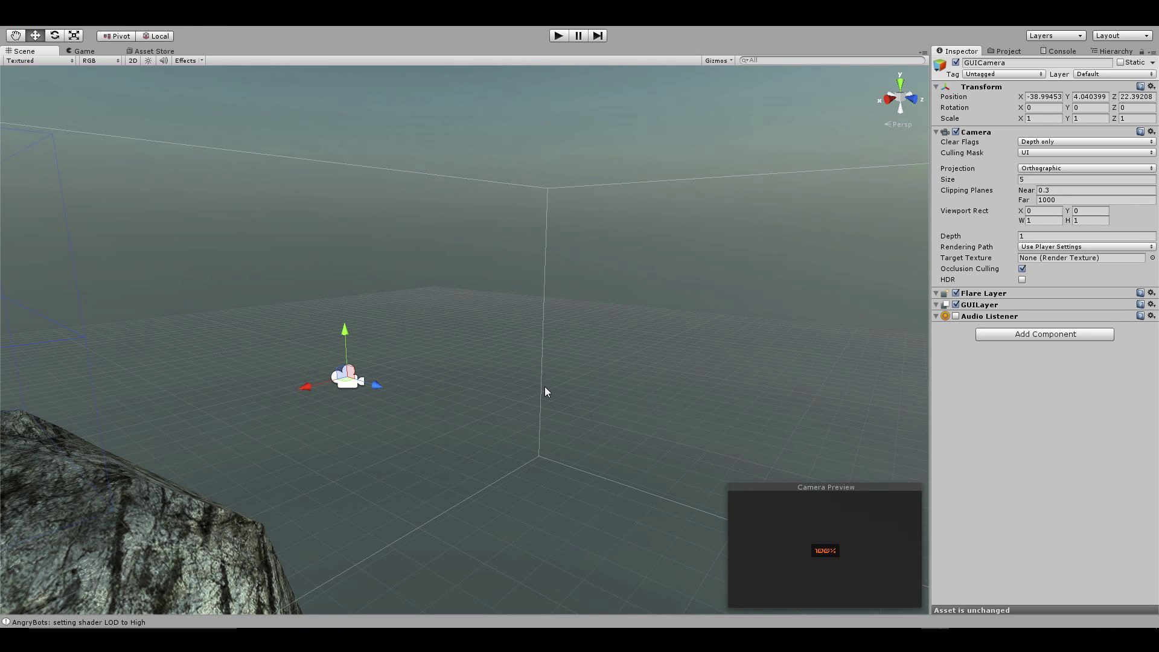
pyautogui.keyDown('alt'); pyautogui.moveTo(721, 339); pyautogui.dragTo(523, 340); pyautogui.keyUp('alt')
pyautogui.click(523, 341)
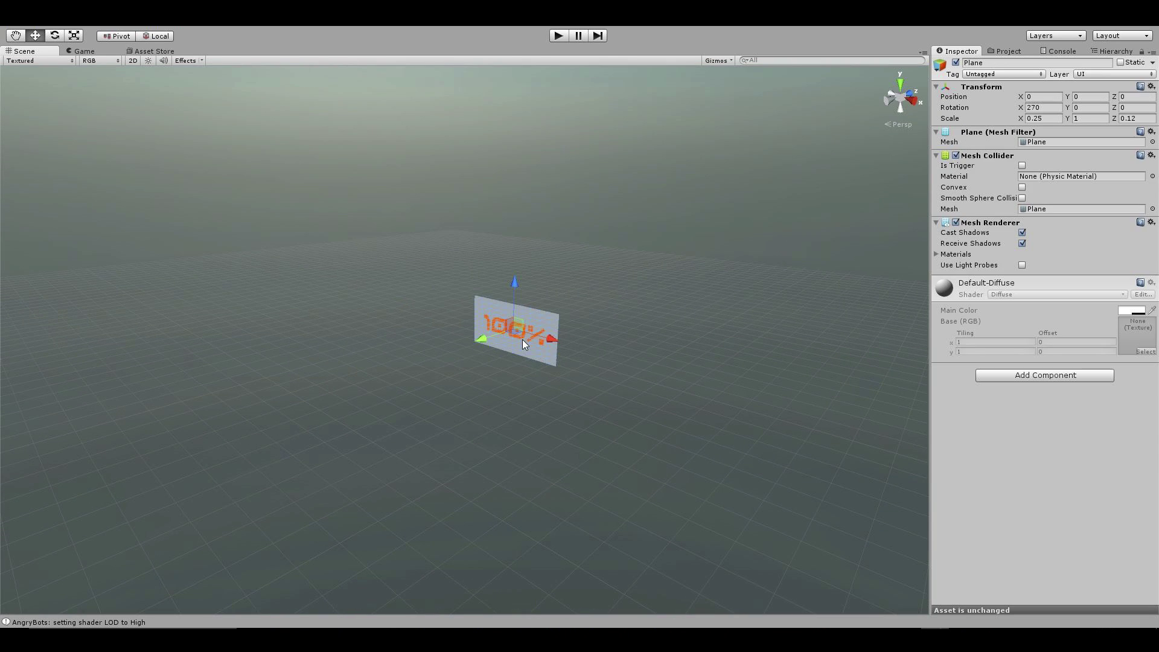
# Step: Select TestText again and show the anchor settings of its Align Element script
pyautogui.click(1112, 51)
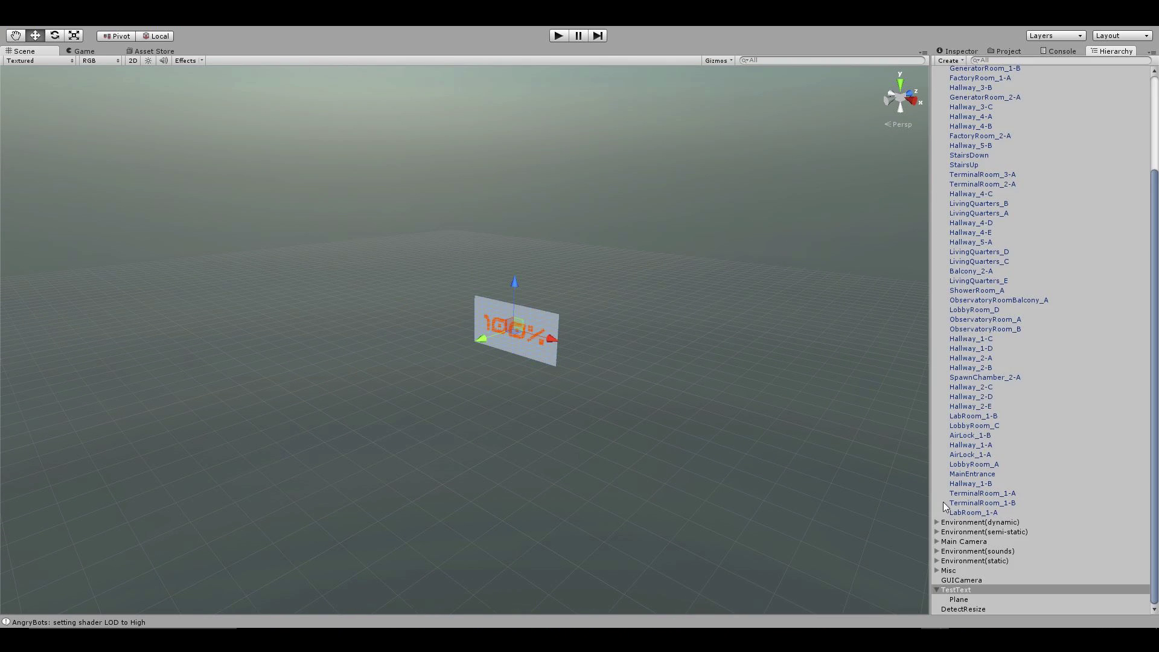
pyautogui.click(952, 588)
pyautogui.click(959, 51)
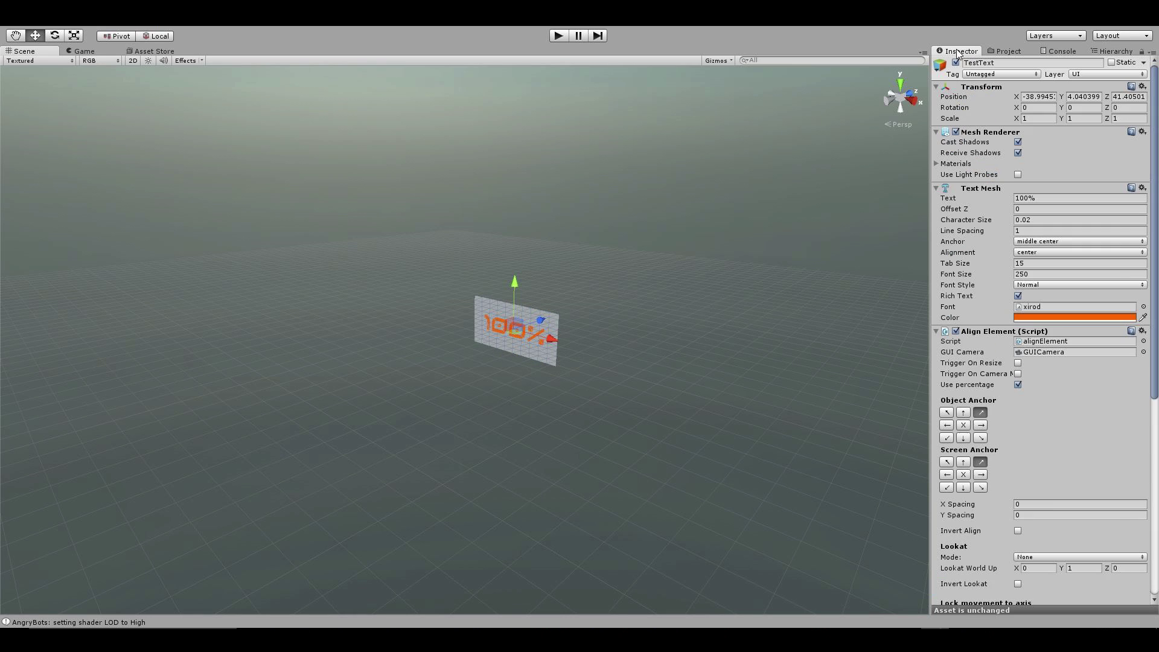
pyautogui.scroll(-6, 1045, 295)
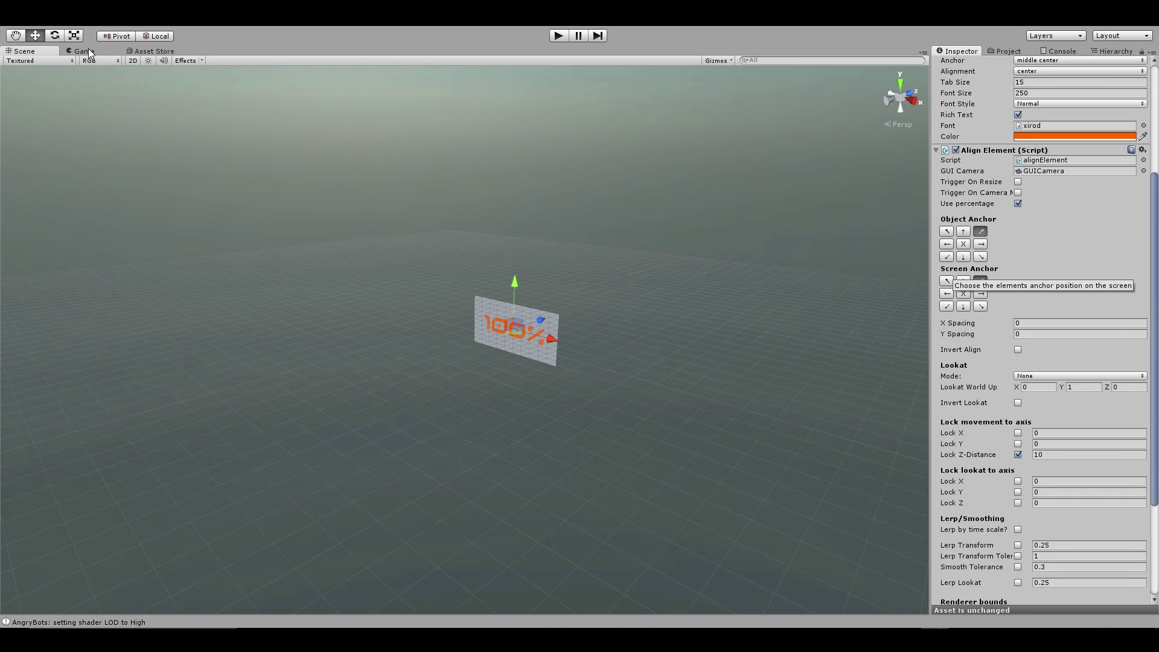
# Step: Run the game and move the character around to check how the health text aligns on screen
pyautogui.click(558, 35)
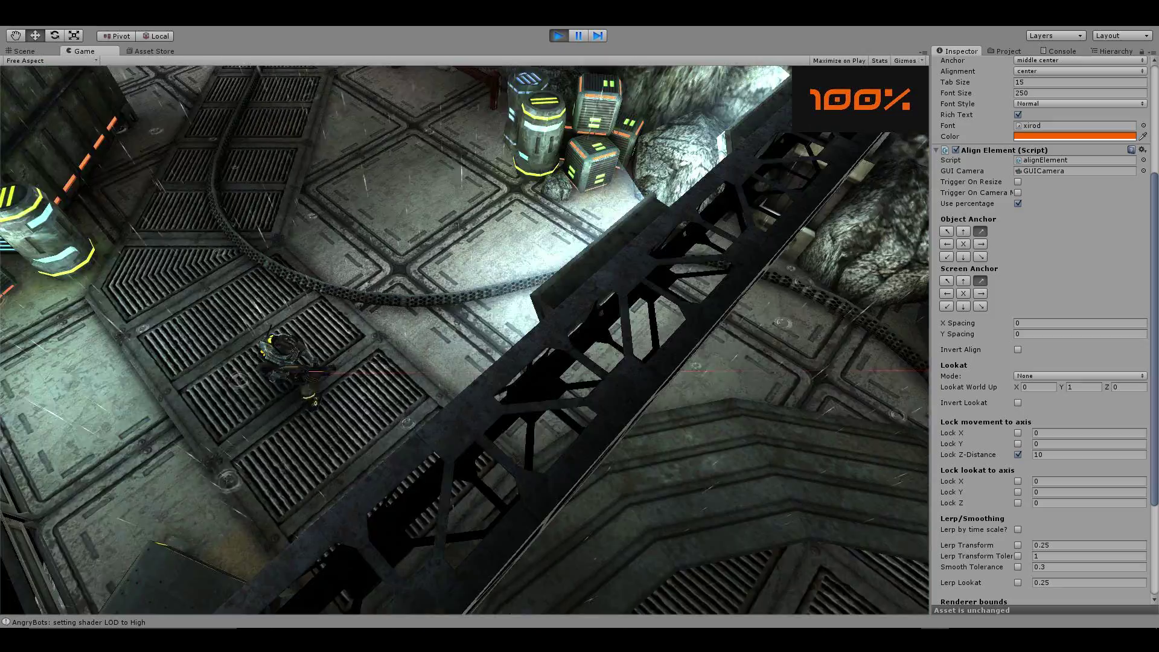
pyautogui.press('w')
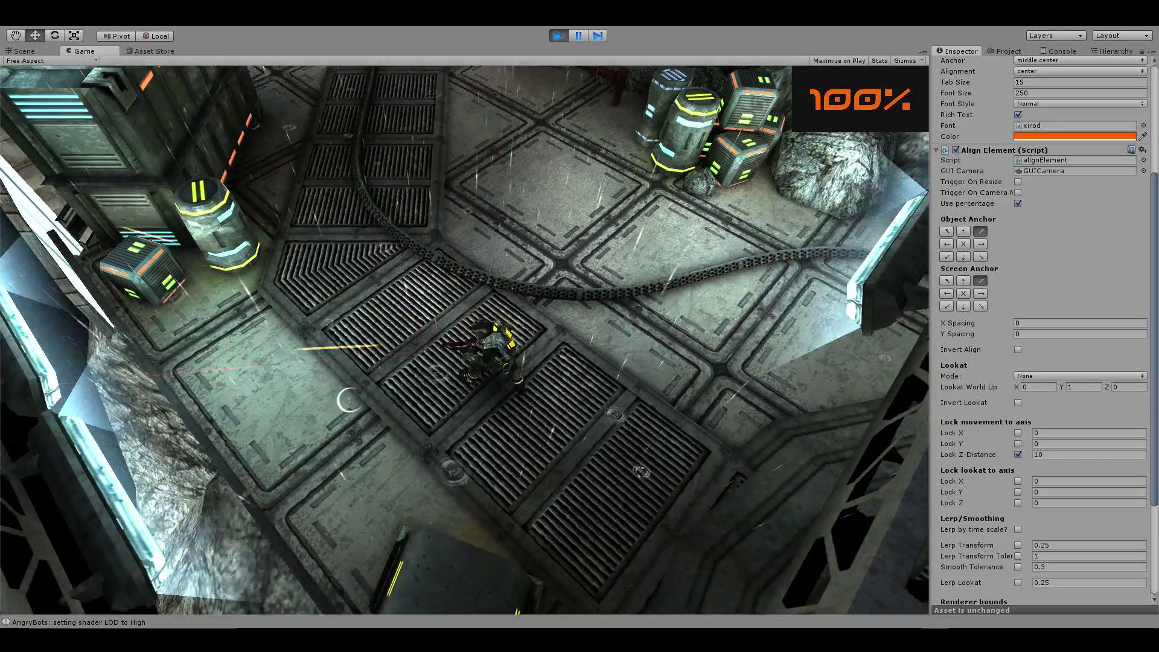
pyautogui.press('a')
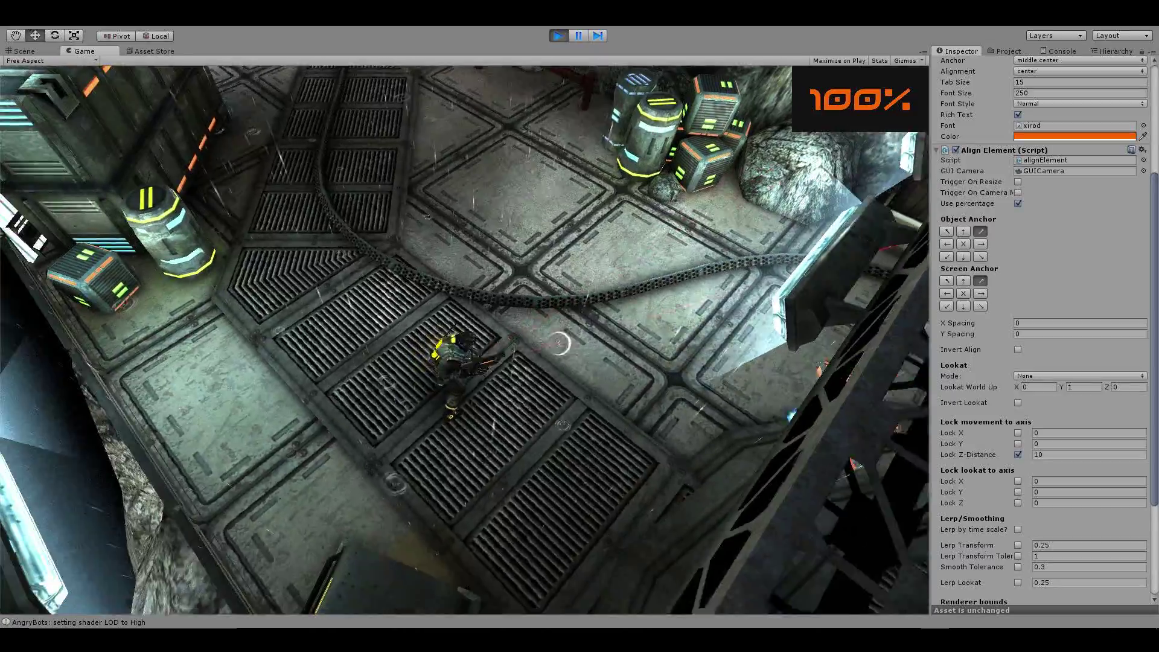
pyautogui.press('d')
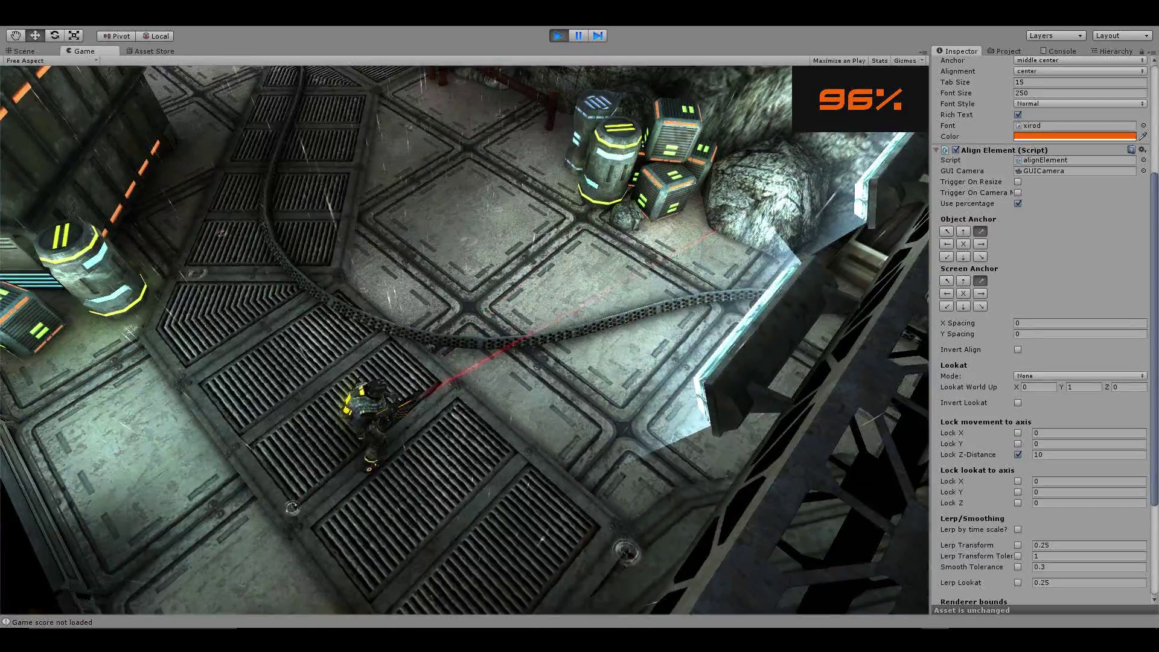
pyautogui.press('w')
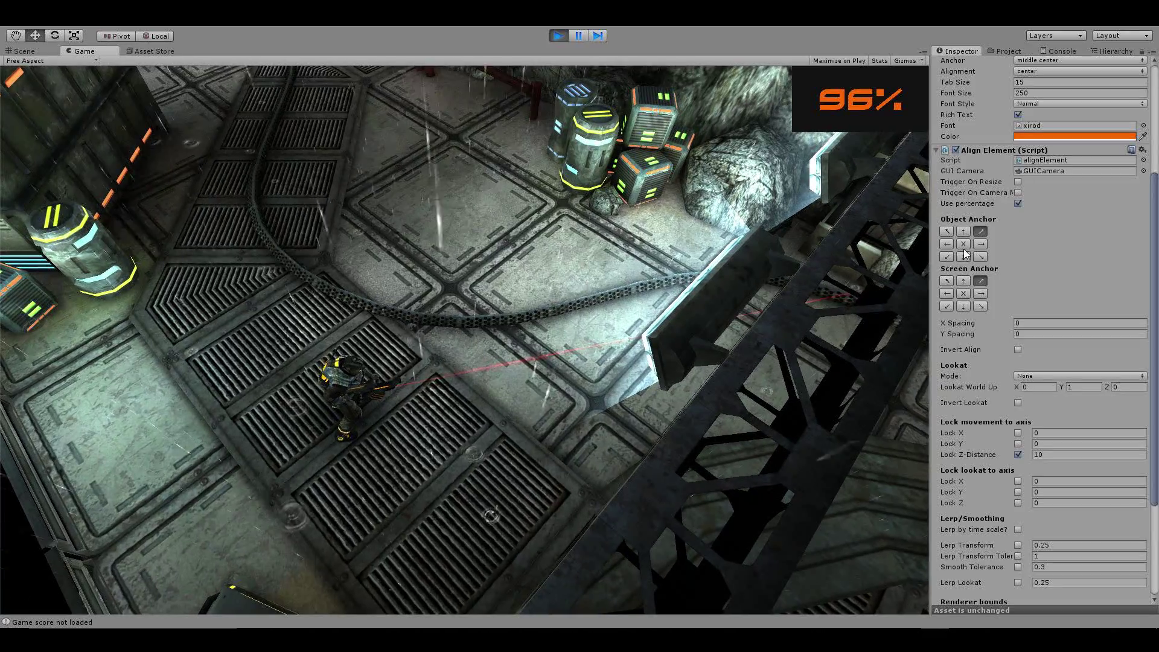
# Step: Set both the Object Anchor and the Screen Anchor of TestText to center while the game runs
pyautogui.click(963, 243)
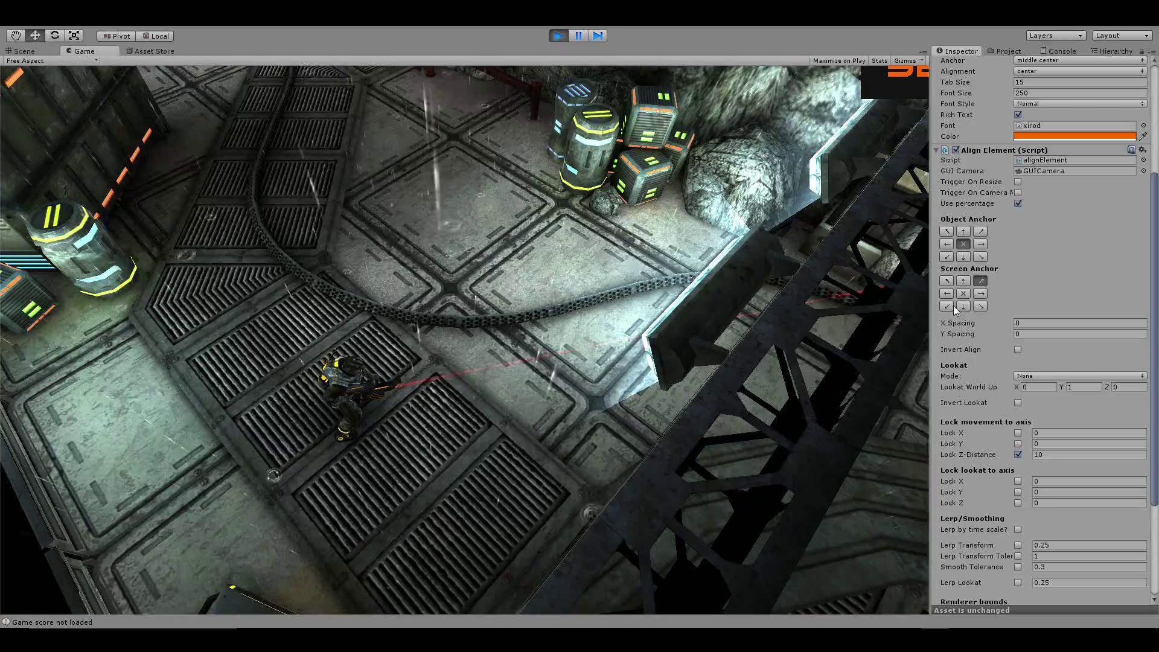
pyautogui.click(963, 294)
pyautogui.press('w')
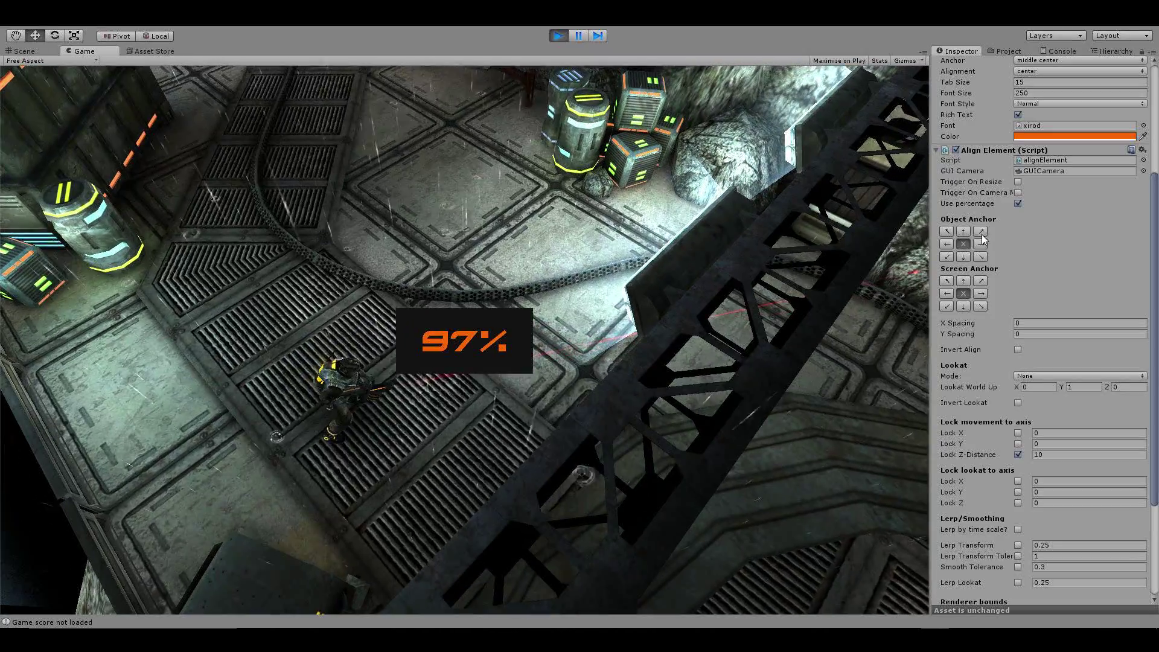
# Step: Try the bottom-left Object Anchor on TestText, and set it to top-left
pyautogui.click(946, 256)
pyautogui.click(945, 231)
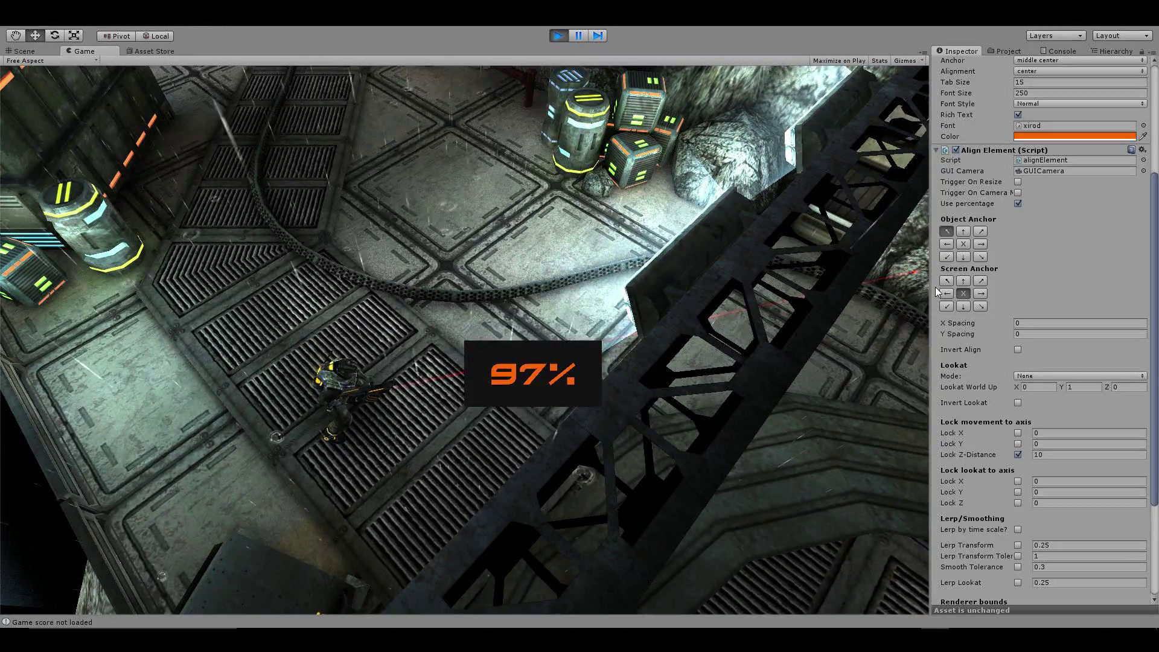
# Step: Try the top-left Screen Anchor on TestText, and recenter both its anchors with Lerp Transform enabled
pyautogui.click(946, 281)
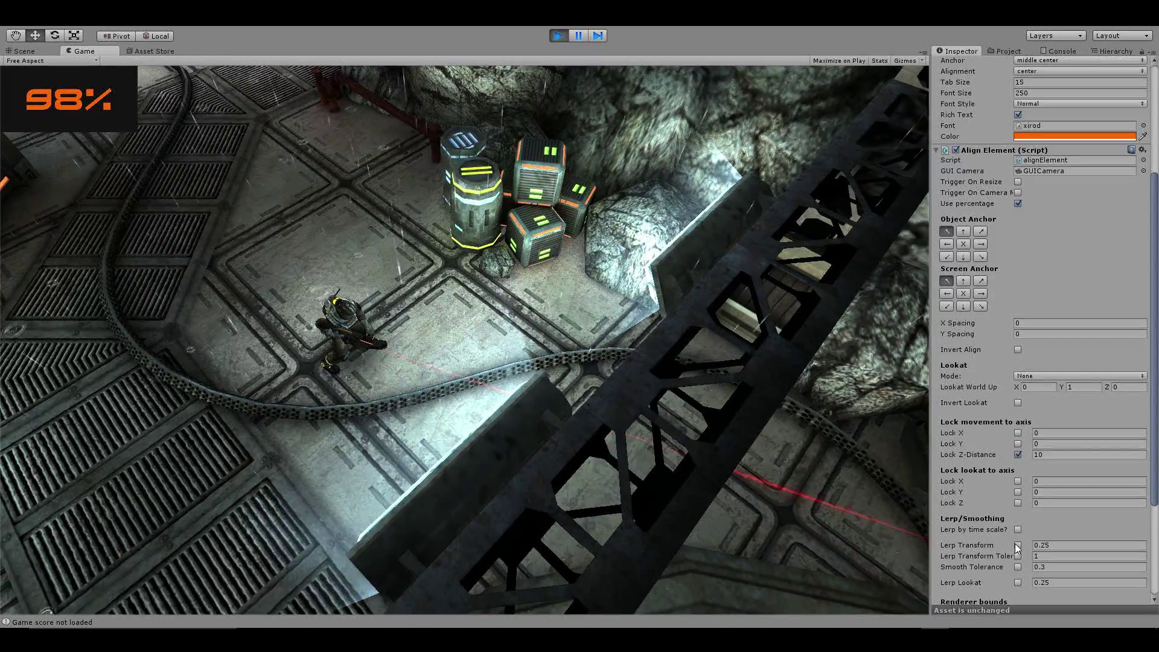
pyautogui.click(1018, 545)
pyautogui.click(963, 293)
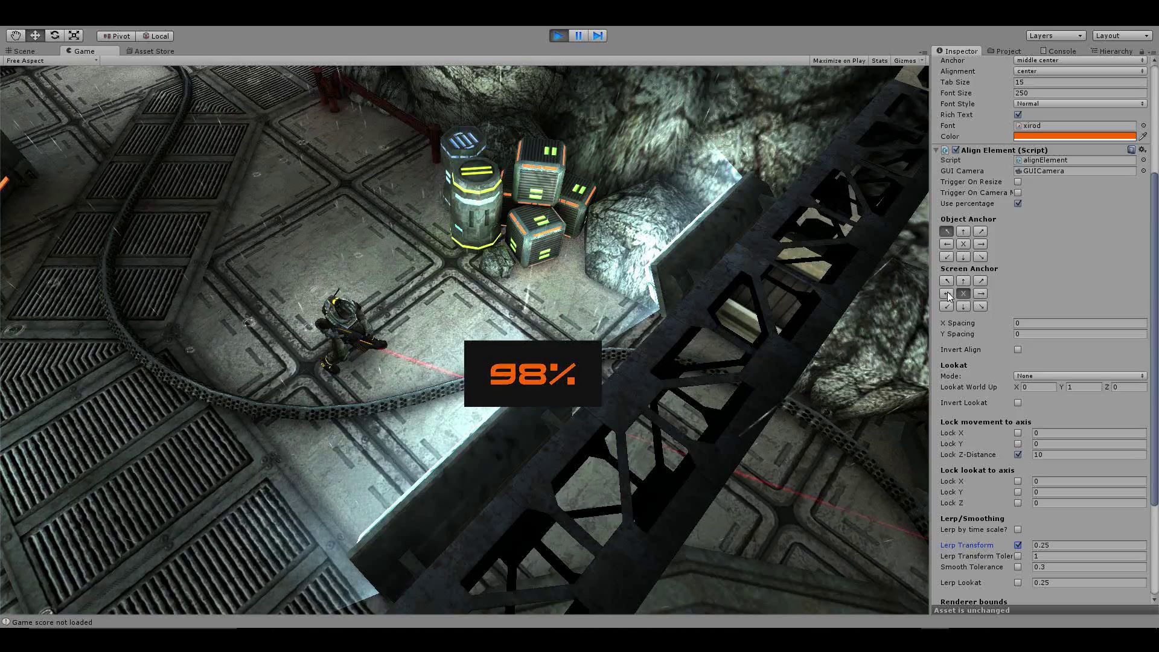
pyautogui.click(962, 244)
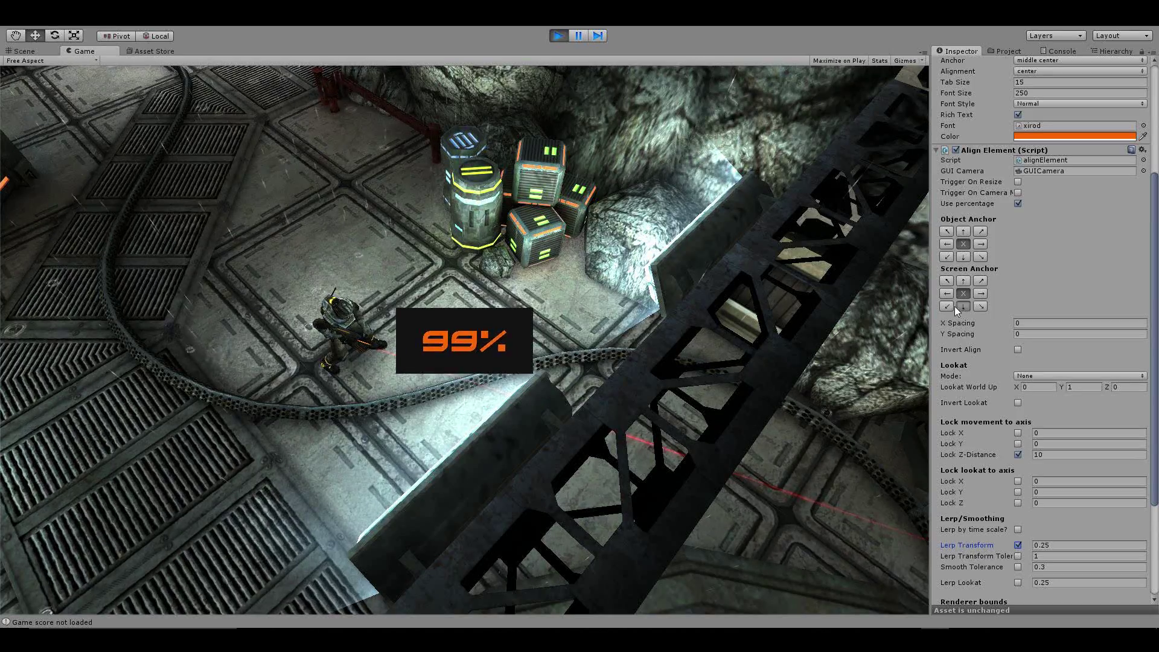
# Step: Cycle TestText's Screen Anchor through bottom-left, top-left, top, top-right, right and bottom-right to check the smoothed movement
pyautogui.click(946, 306)
pyautogui.click(947, 280)
pyautogui.click(963, 280)
pyautogui.click(980, 280)
pyautogui.click(980, 294)
pyautogui.click(980, 306)
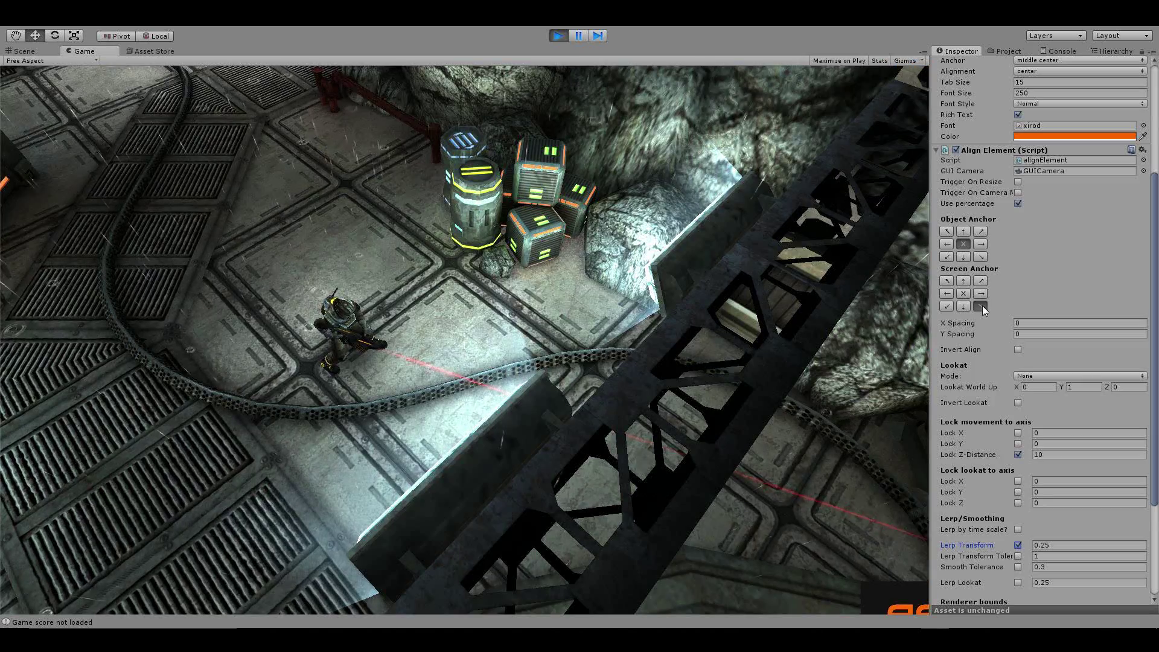
# Step: Set both the Object Anchor and the Screen Anchor of TestText to top-right
pyautogui.click(963, 293)
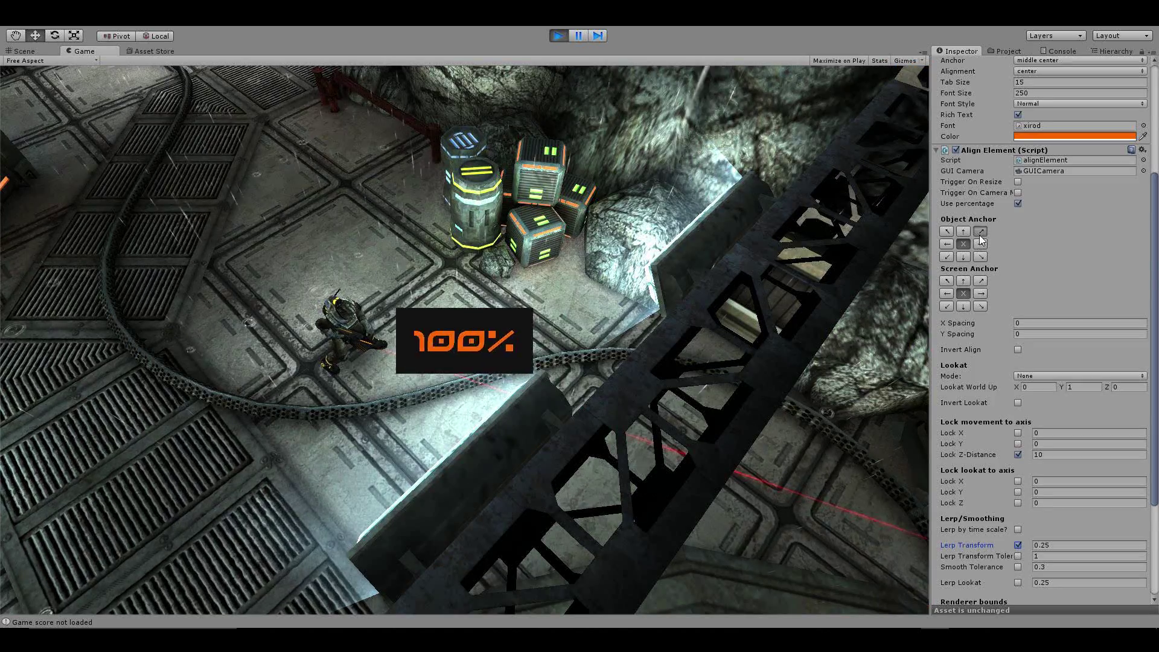
pyautogui.click(980, 231)
pyautogui.click(980, 280)
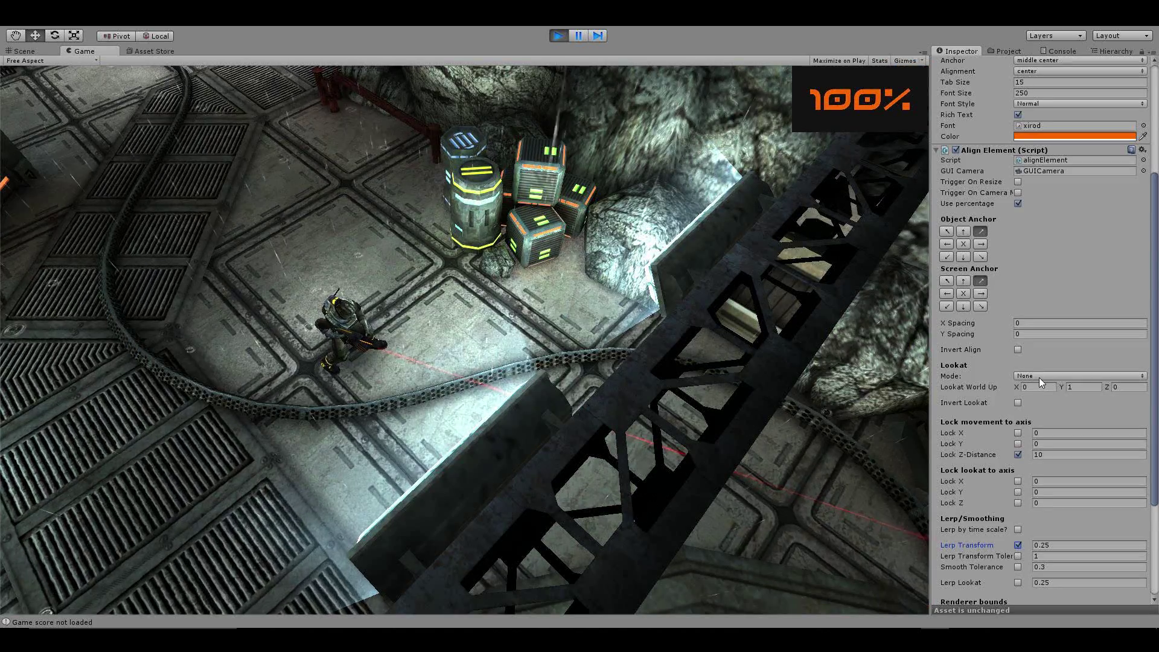
# Step: Try the Camera Lookat mode on TestText with Invert Lookat enabled, and set the Lookat mode to Screen
pyautogui.click(1038, 377)
pyautogui.click(1055, 402)
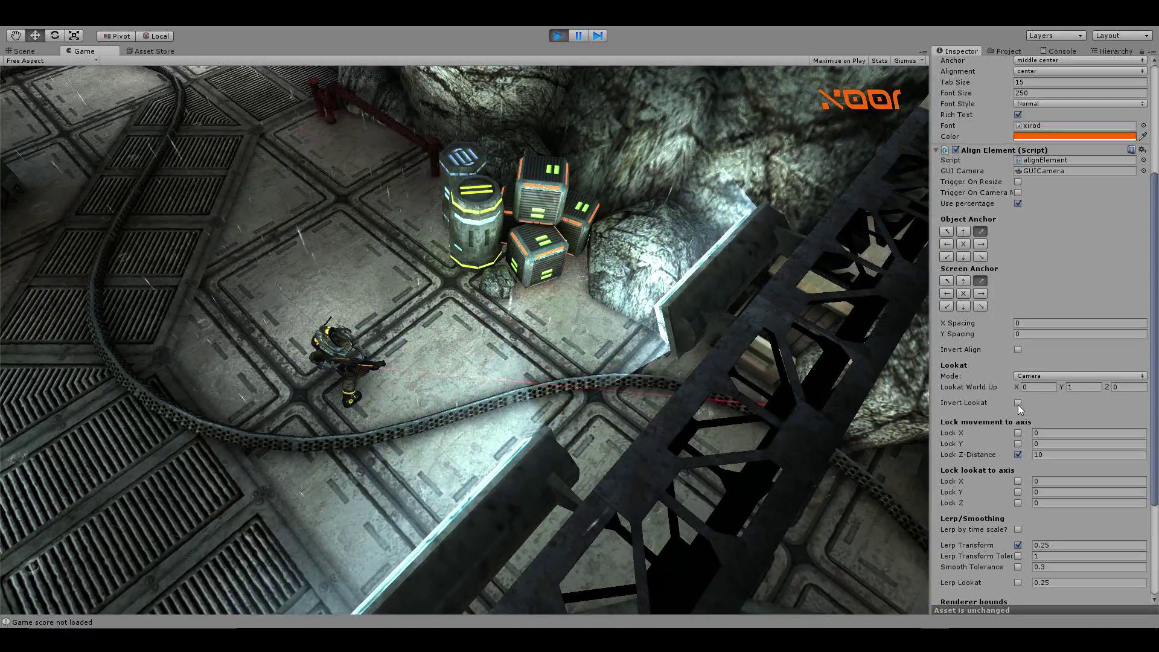
pyautogui.click(1017, 402)
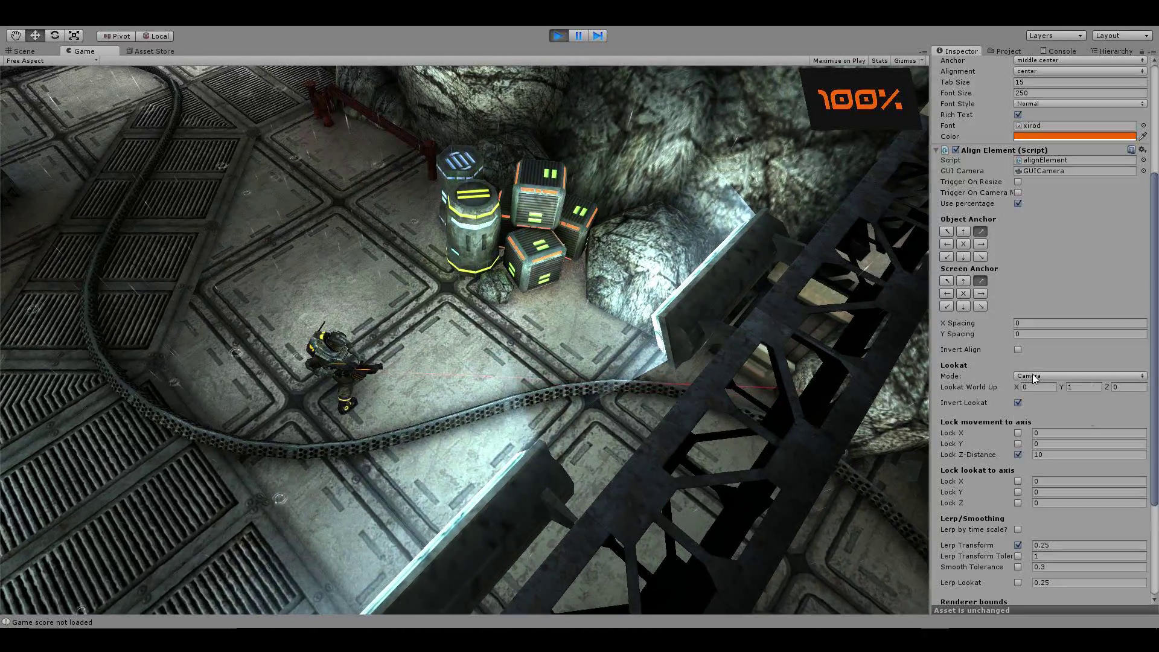
pyautogui.click(1031, 374)
pyautogui.click(1037, 416)
pyautogui.click(238, 261)
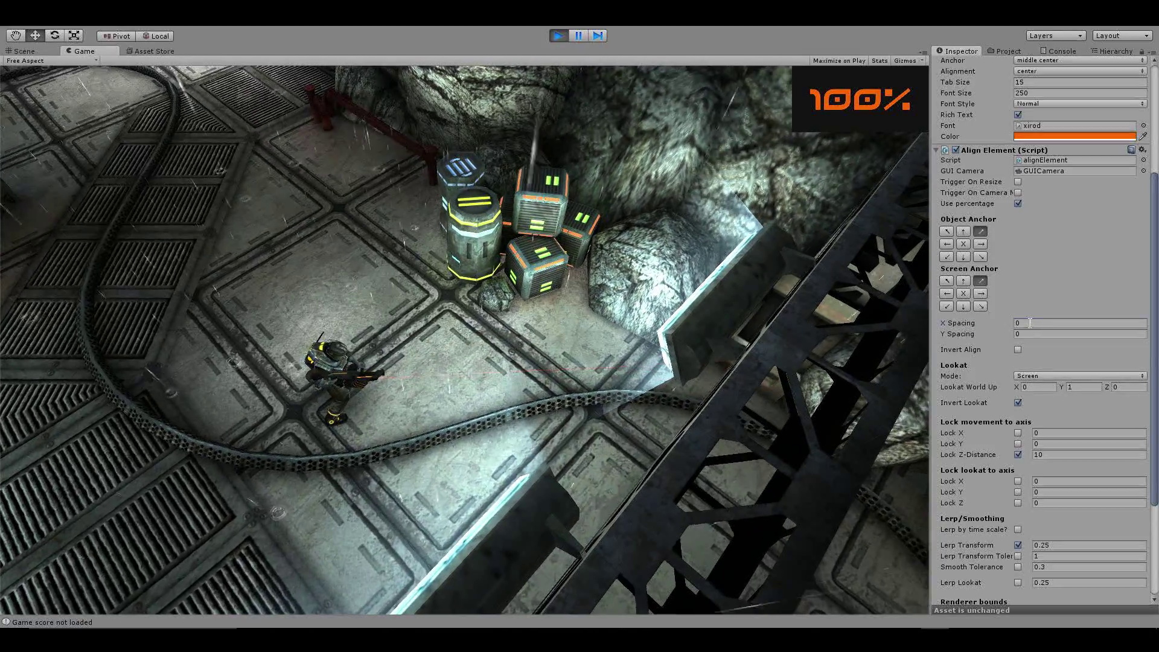
# Step: Set both X Spacing and Y Spacing of TestText to 2, and check the offset in the running game
pyautogui.click(1080, 322)
pyautogui.write('2')
pyautogui.press('Tab')
pyautogui.write('2')
pyautogui.press('Tab')
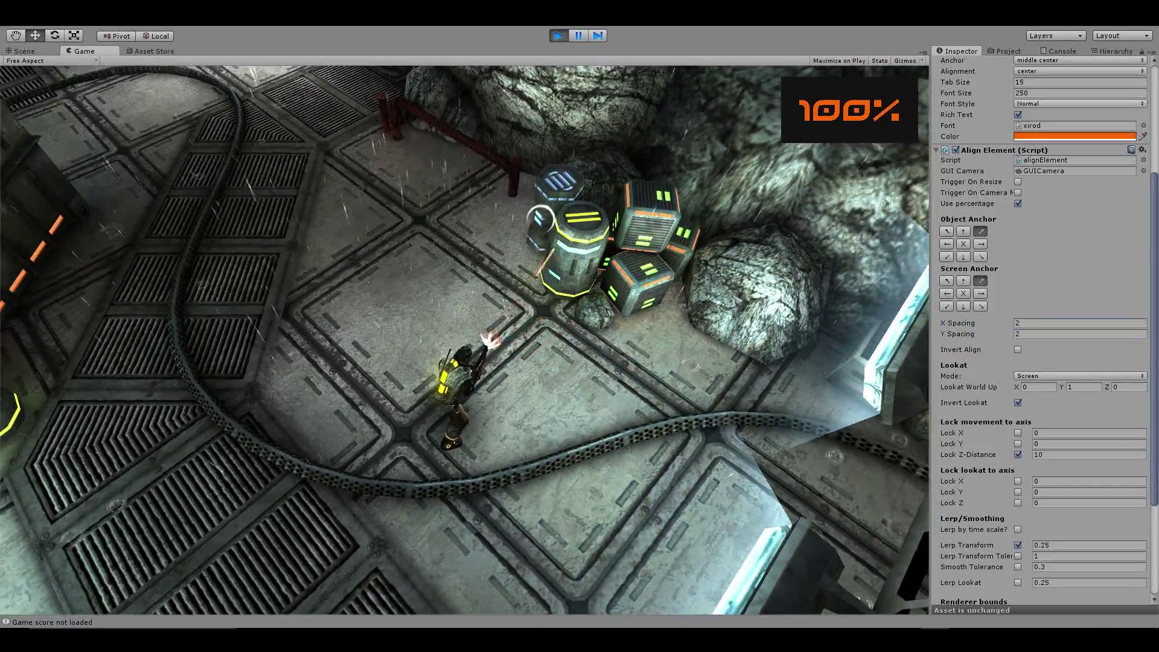
pyautogui.click(539, 219)
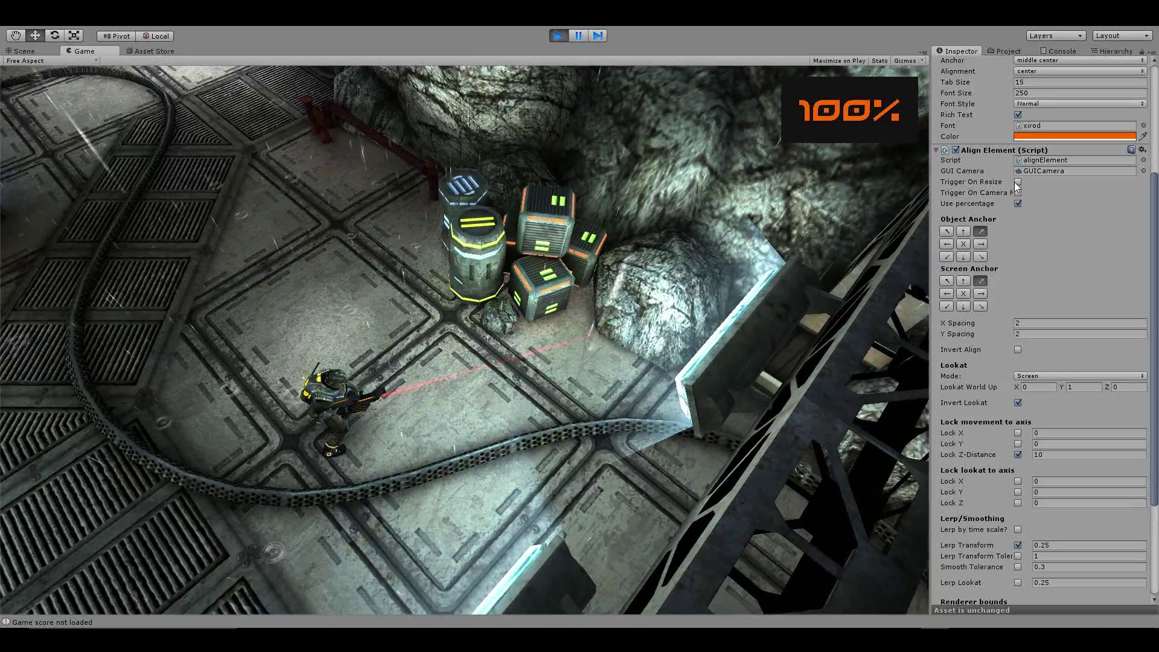
# Step: Disable Lerp Transform and enable Trigger On Resize in TestText's Align Element script
pyautogui.scroll(-3, 997, 449)
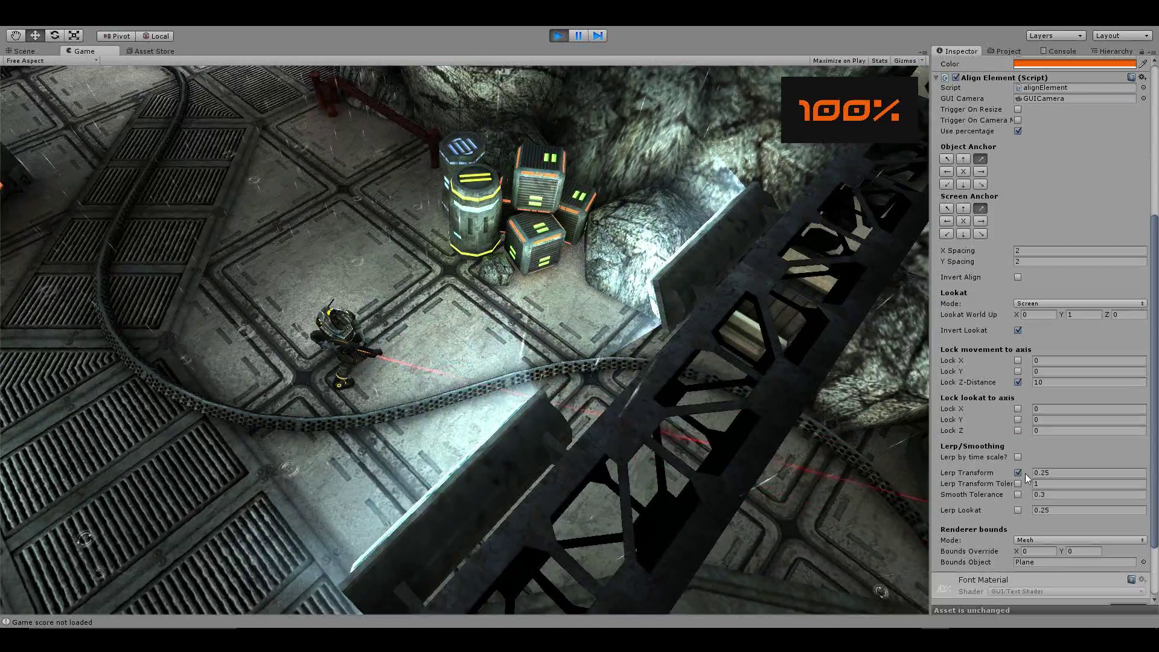
pyautogui.click(1019, 474)
pyautogui.scroll(3, 1064, 270)
pyautogui.scroll(3, 1065, 273)
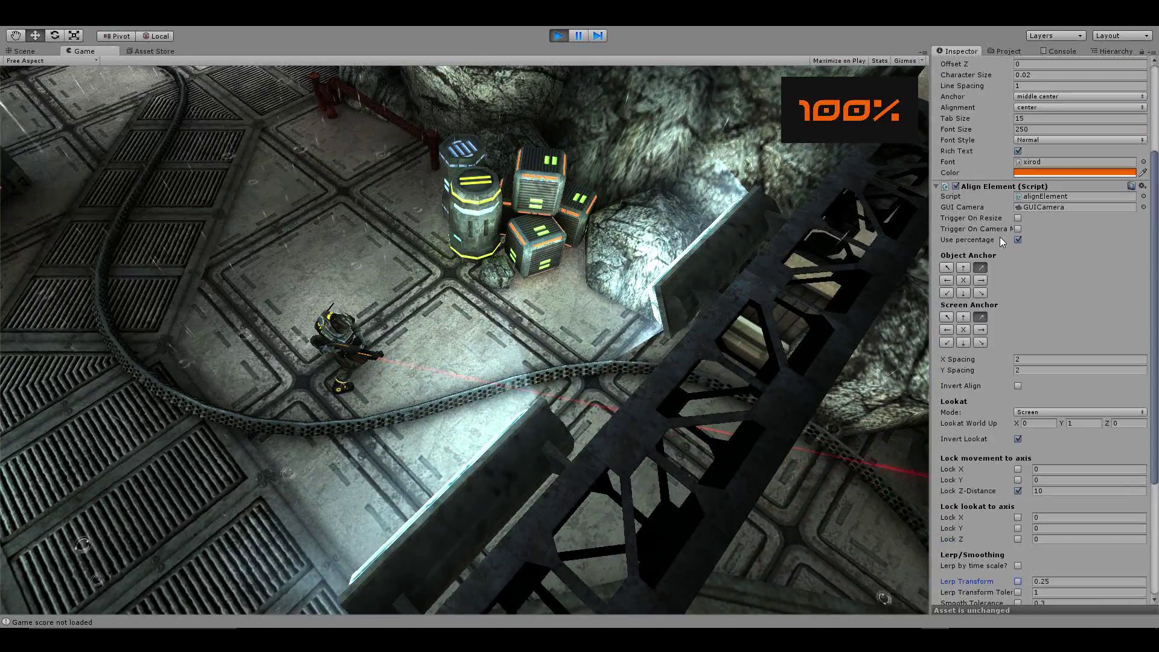
pyautogui.click(1018, 219)
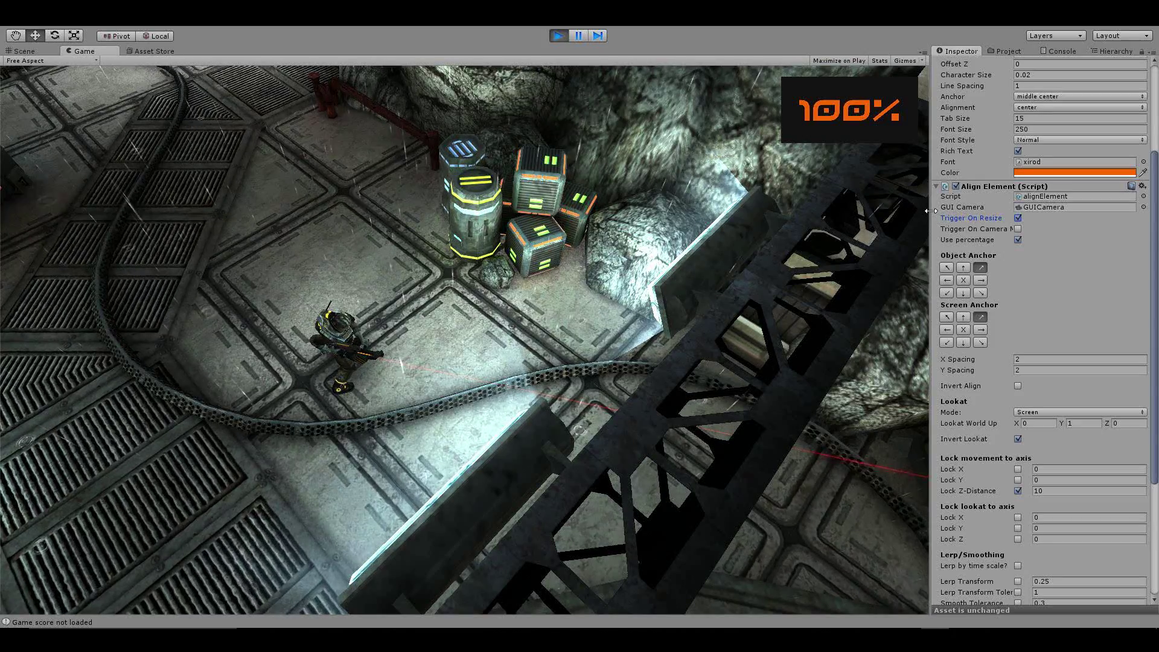
# Step: Shrink and enlarge the Game view and move the character to check how the health text realigns on resize
pyautogui.moveTo(930, 211); pyautogui.dragTo(895, 285)
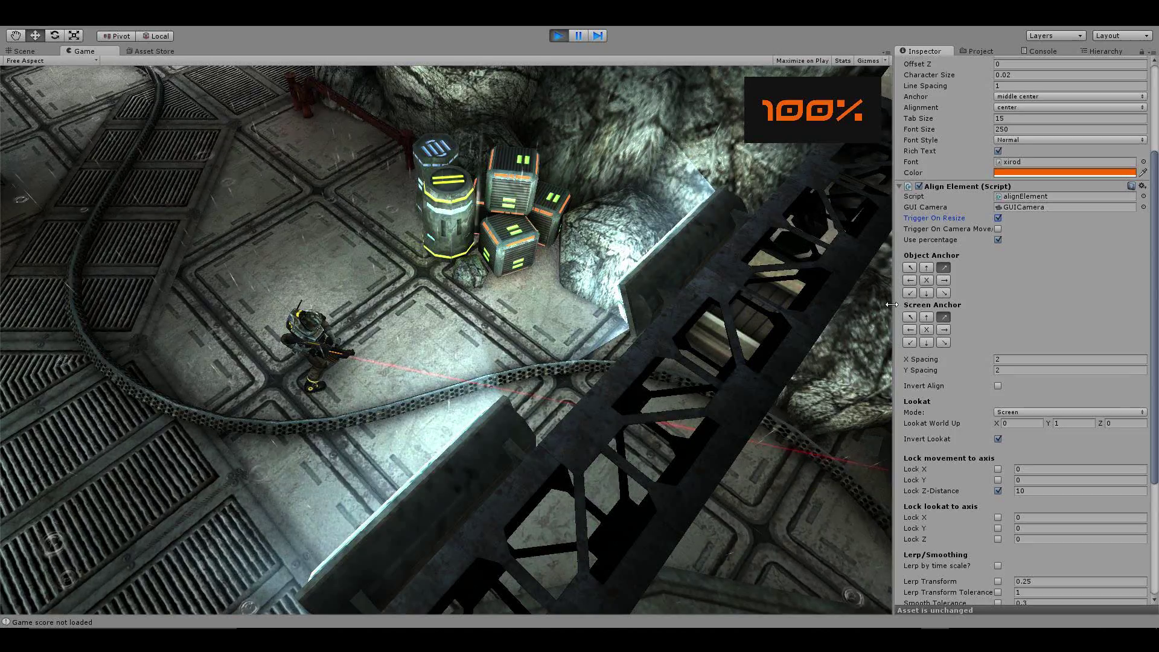
pyautogui.moveTo(891, 304); pyautogui.dragTo(655, 302)
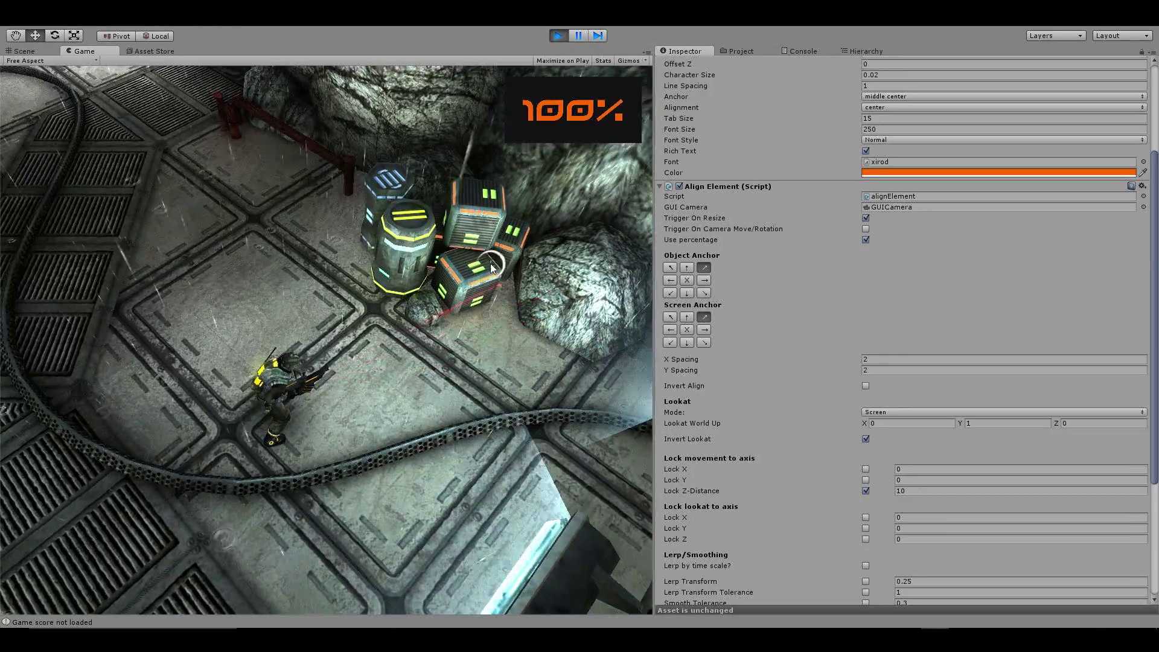
pyautogui.press('w')
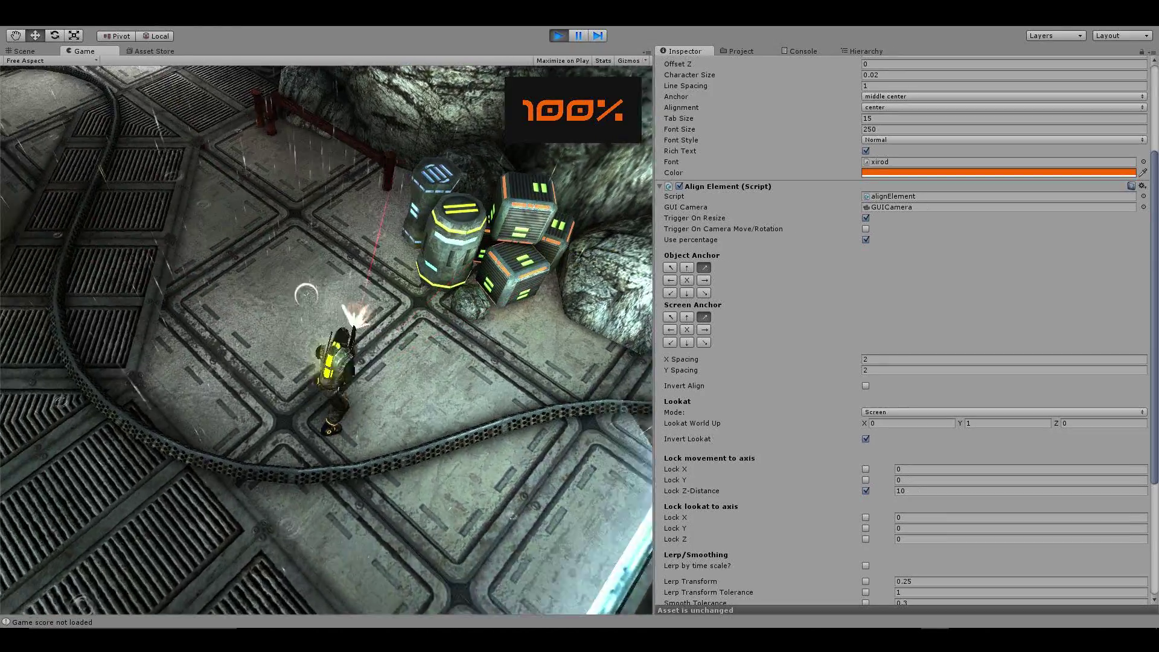
pyautogui.press('a')
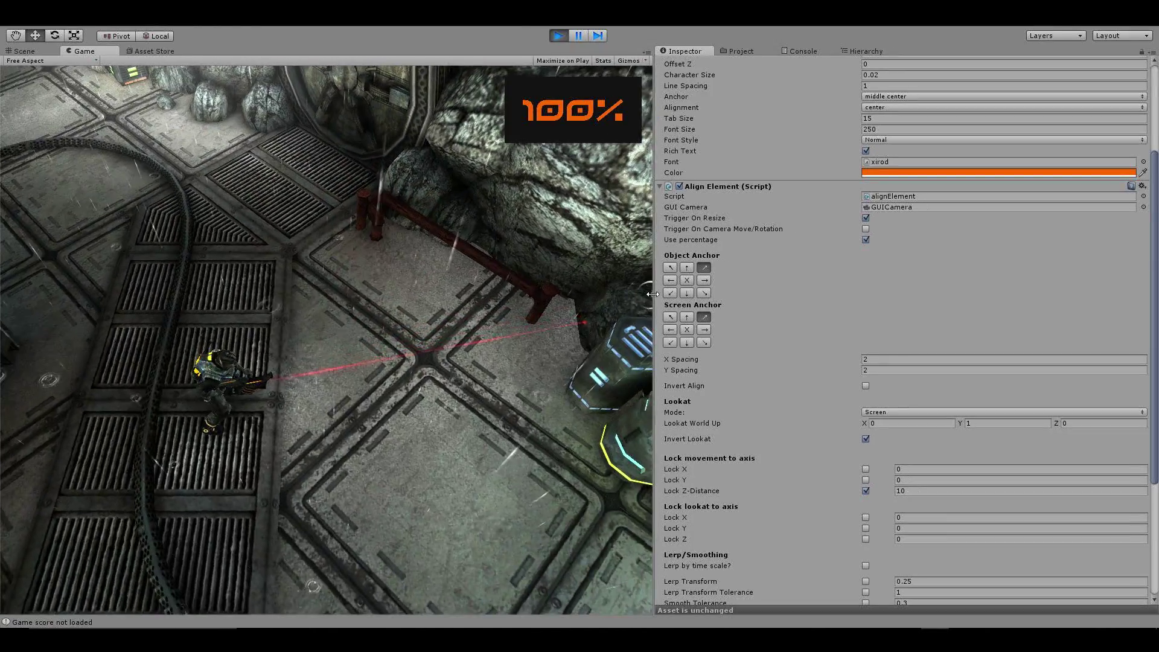
pyautogui.moveTo(743, 303); pyautogui.dragTo(947, 302)
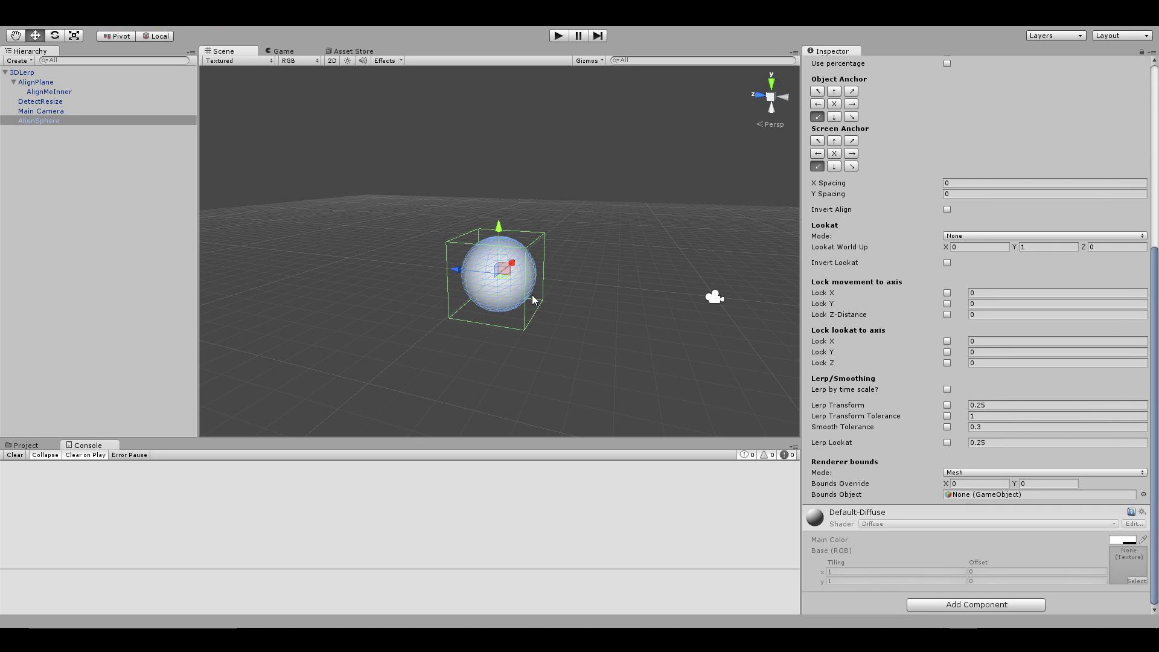
# Step: Examine the camera, sphere and plane in the 3DLerp scene, and show AlignPlane's Align Element settings
pyautogui.click(713, 298)
pyautogui.keyDown('alt'); pyautogui.moveTo(377, 318); pyautogui.dragTo(440, 277); pyautogui.keyUp('alt')
pyautogui.click(345, 263)
pyautogui.keyDown('alt'); pyautogui.moveTo(345, 263); pyautogui.dragTo(521, 278); pyautogui.keyUp('alt')
pyautogui.click(414, 284)
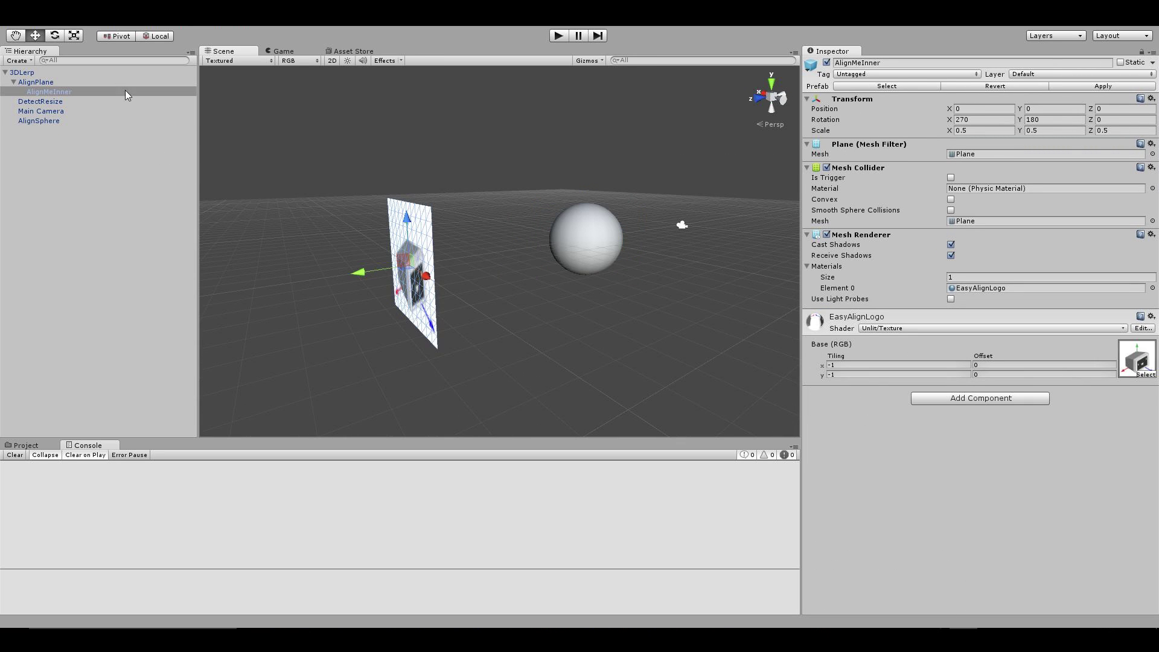
pyautogui.click(37, 83)
pyautogui.scroll(-2, 1002, 329)
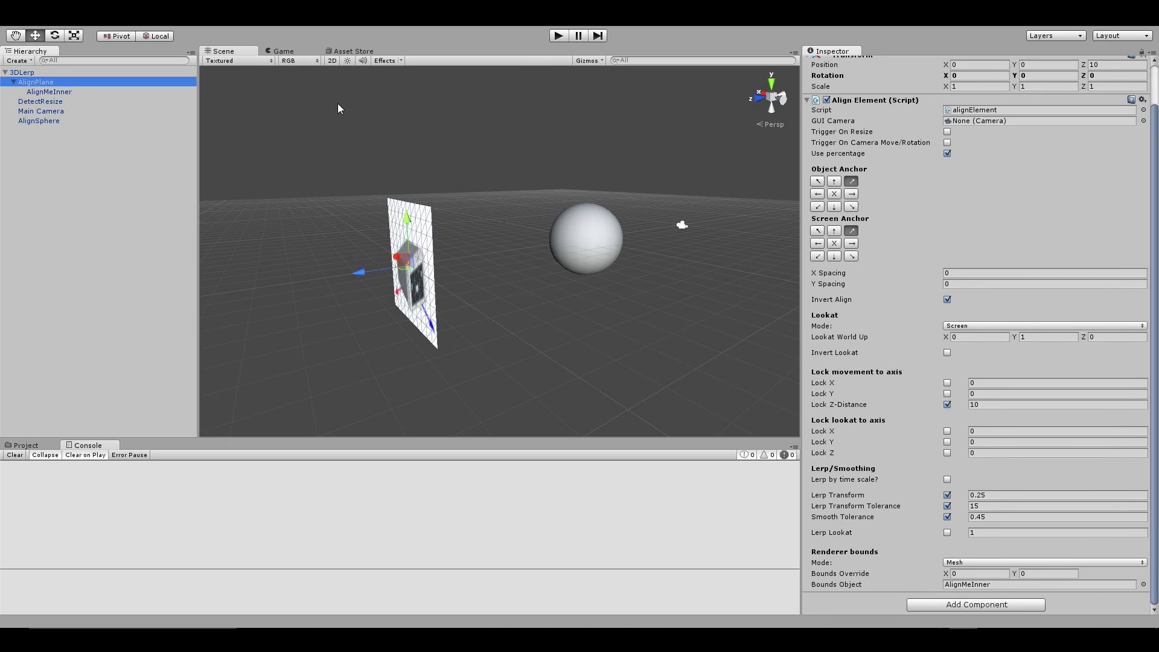
# Step: Compare the Game and Scene views of the 3DLerp scene, and run the game
pyautogui.click(307, 51)
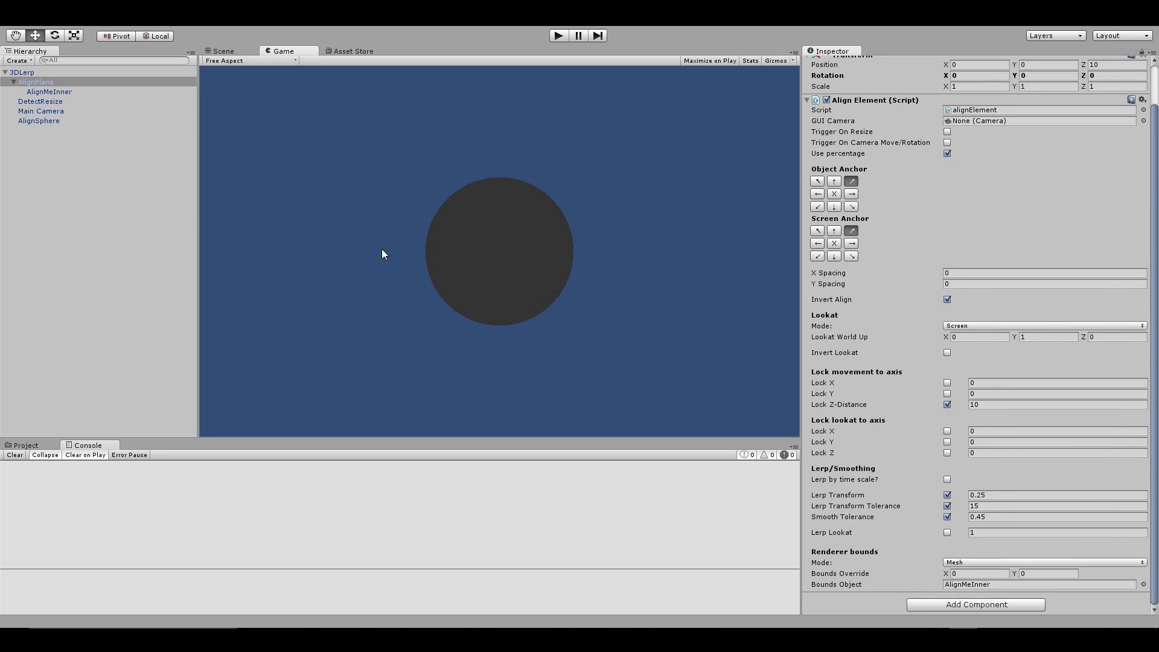
pyautogui.click(224, 51)
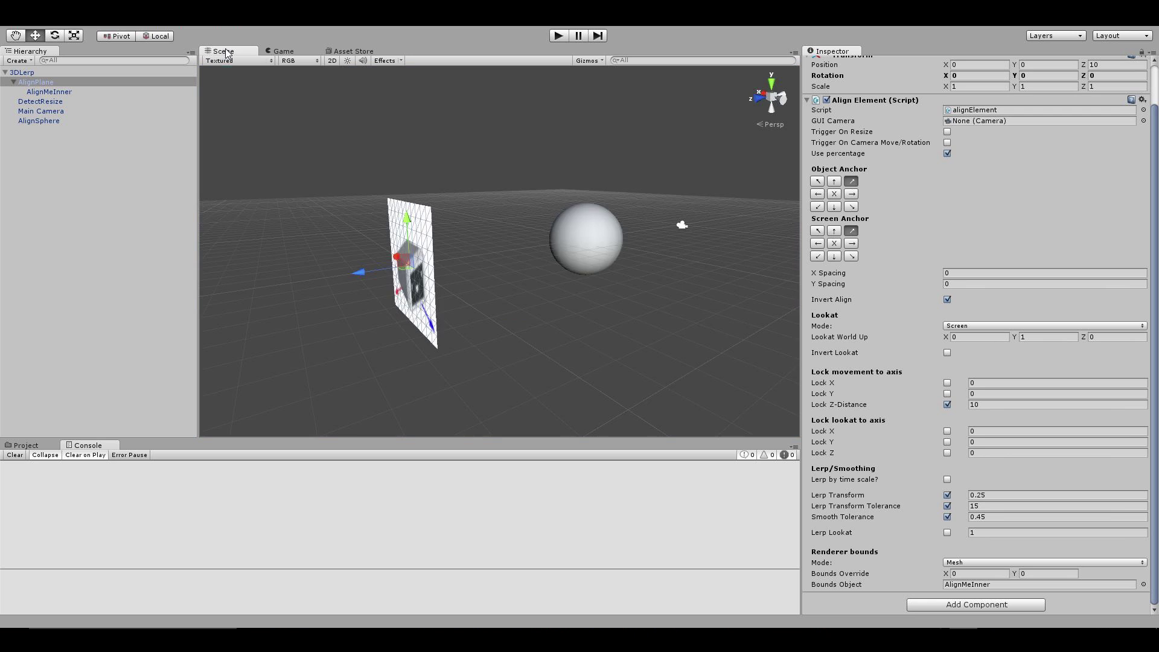
pyautogui.press('w')
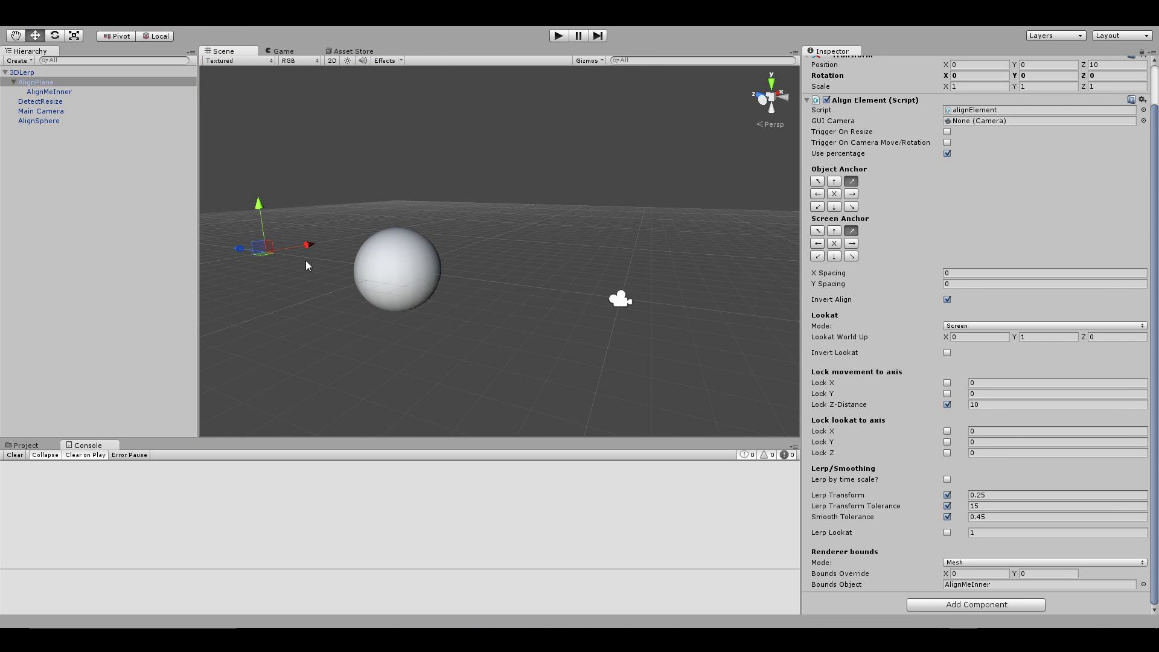
pyautogui.click(566, 36)
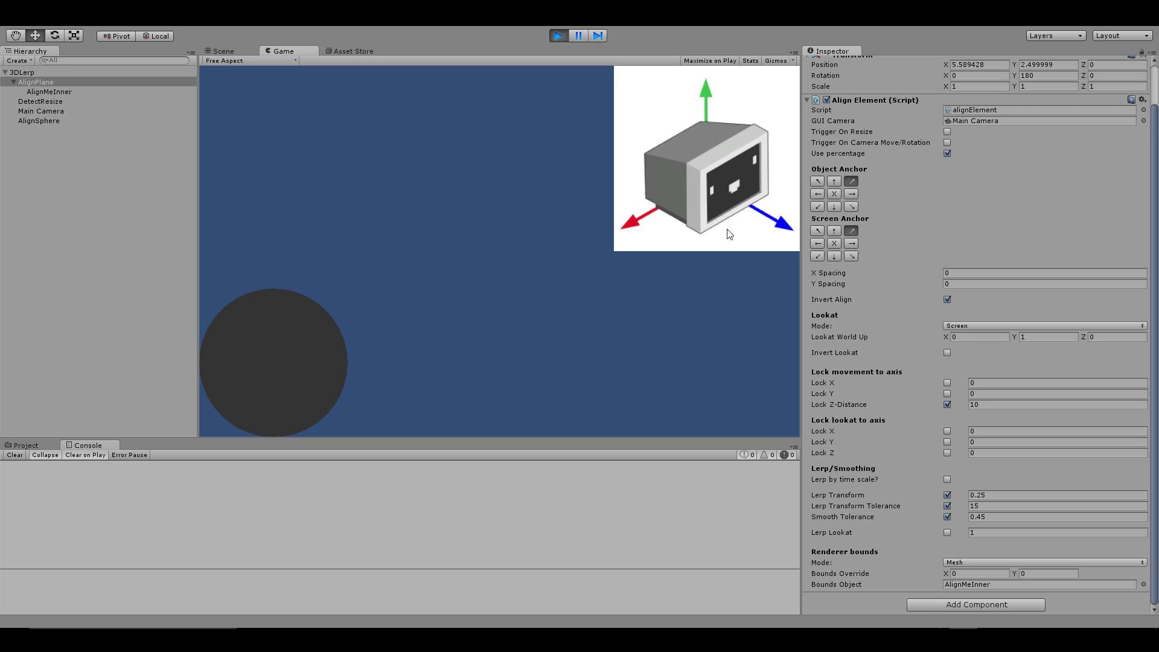
# Step: Select Main Camera in the scene and dock the Game view below the Scene view so both show together
pyautogui.click(223, 50)
pyautogui.click(622, 300)
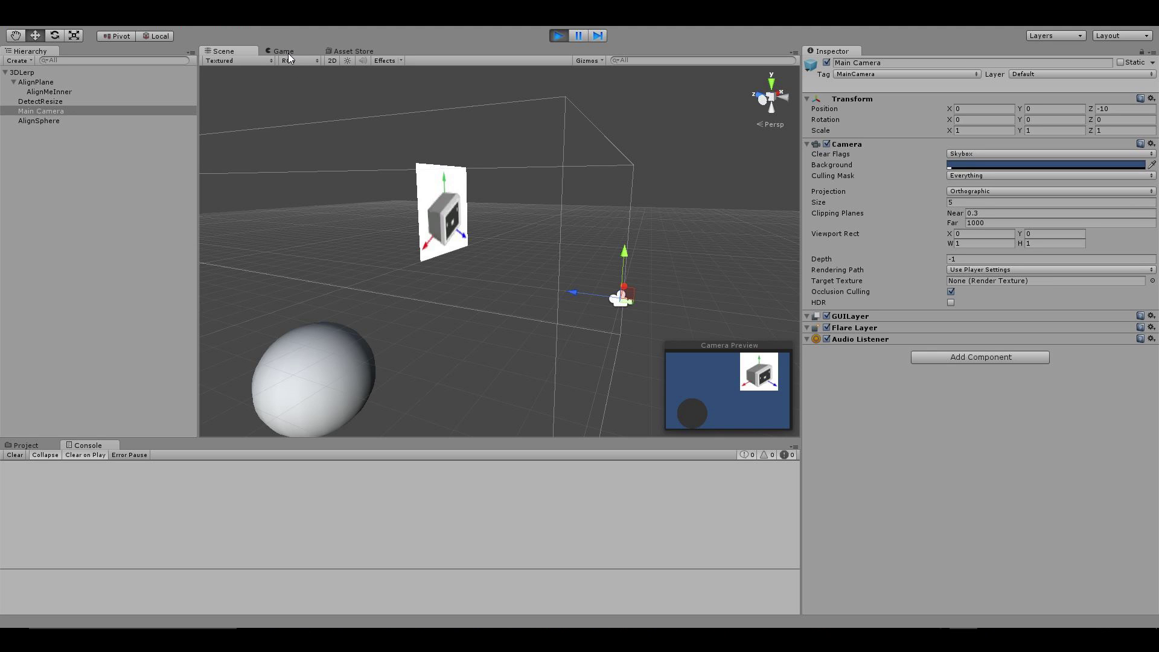
pyautogui.moveTo(287, 54); pyautogui.dragTo(250, 321)
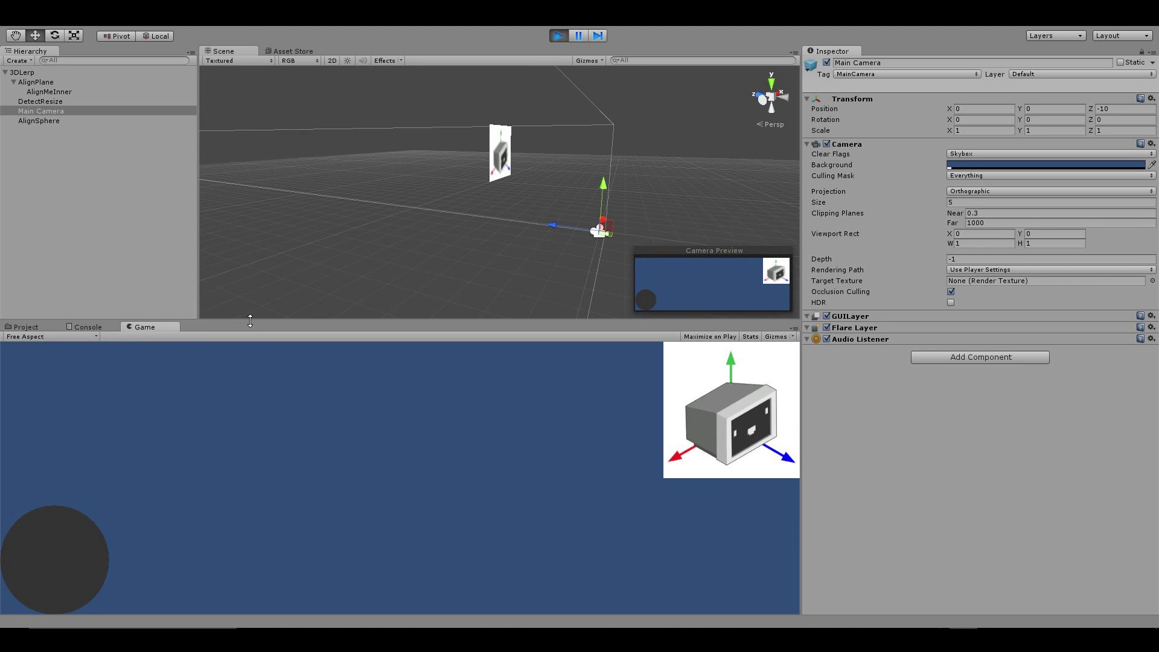
pyautogui.keyDown('alt'); pyautogui.moveTo(624, 213); pyautogui.dragTo(477, 133); pyautogui.keyUp('alt')
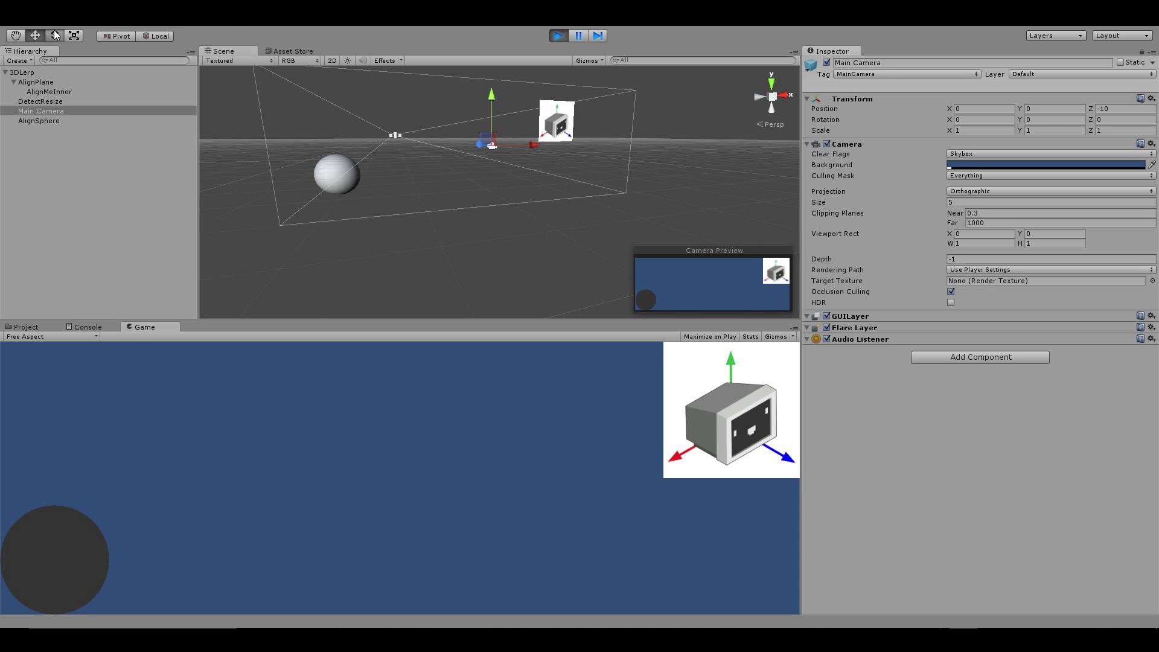
# Step: Rotate Main Camera freely to about 32° X, 44° Y and 9° Z while the game runs
pyautogui.click(55, 35)
pyautogui.press('f')
pyautogui.moveTo(459, 207); pyautogui.dragTo(744, 437)
pyautogui.moveTo(495, 162); pyautogui.dragTo(100, 500)
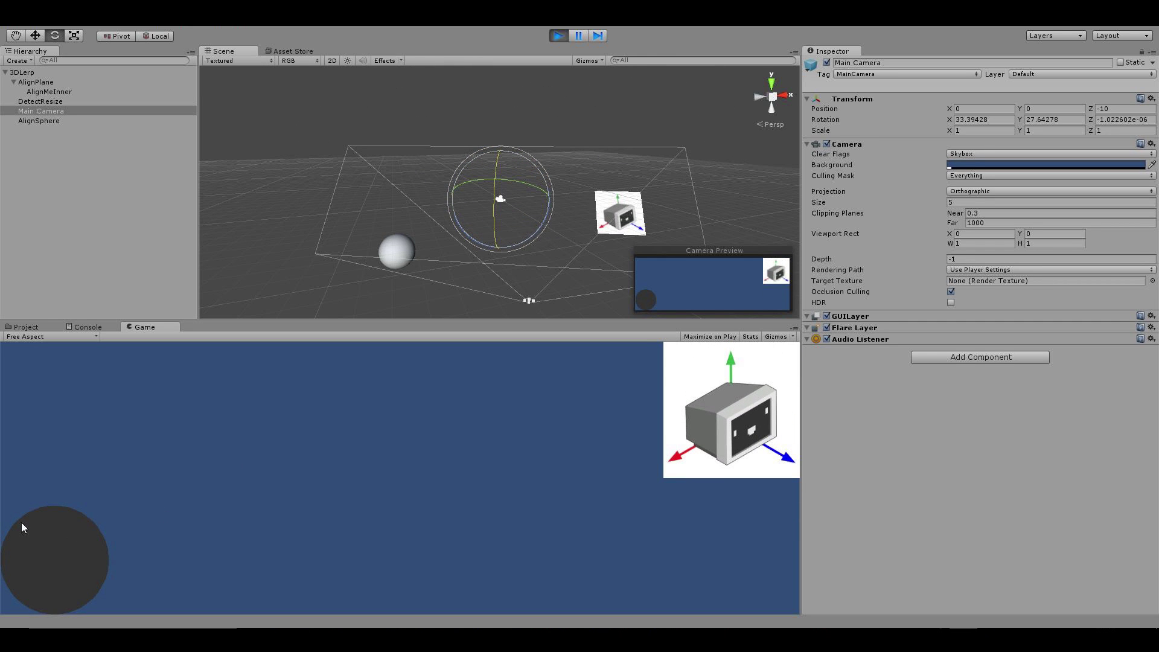
pyautogui.moveTo(522, 184); pyautogui.dragTo(389, 229)
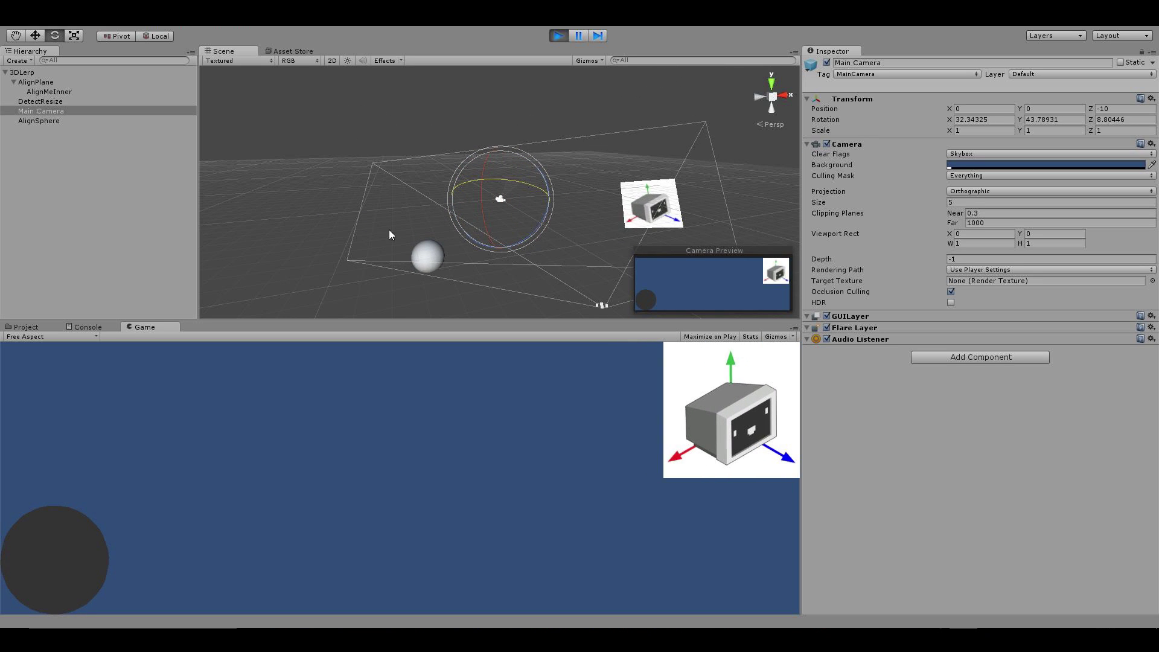
# Step: Try the Sprite and Renderer modes for AlignPlane's Renderer bounds, and set the mode back to Mesh
pyautogui.click(51, 91)
pyautogui.click(50, 84)
pyautogui.scroll(-2, 846, 227)
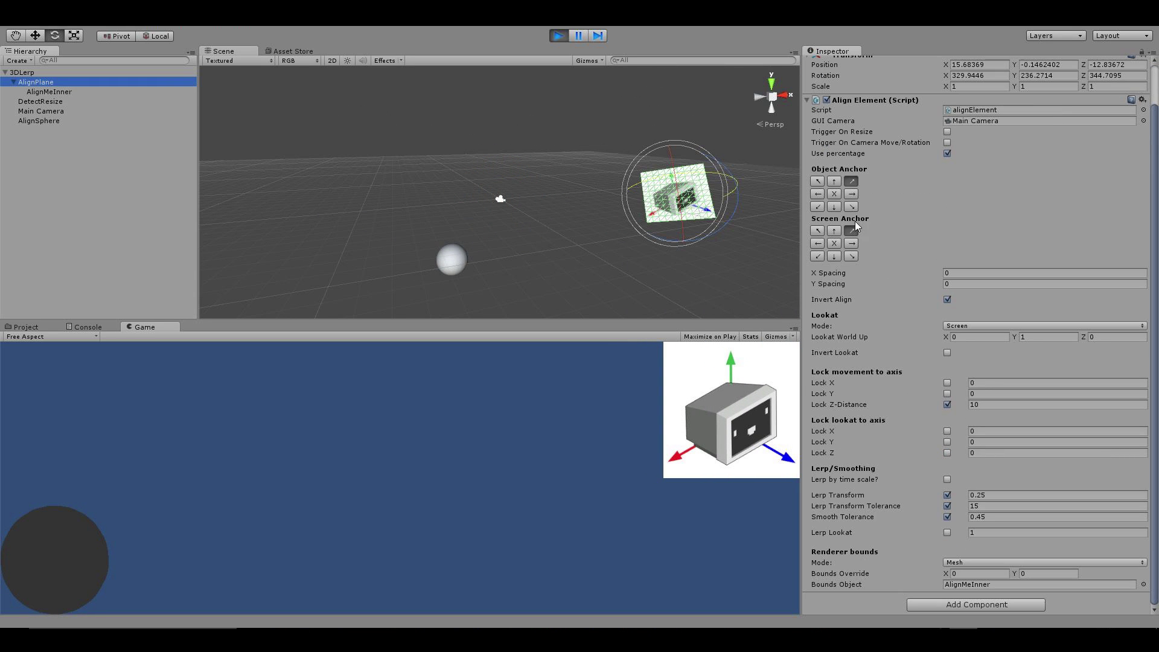
pyautogui.click(955, 567)
pyautogui.click(957, 565)
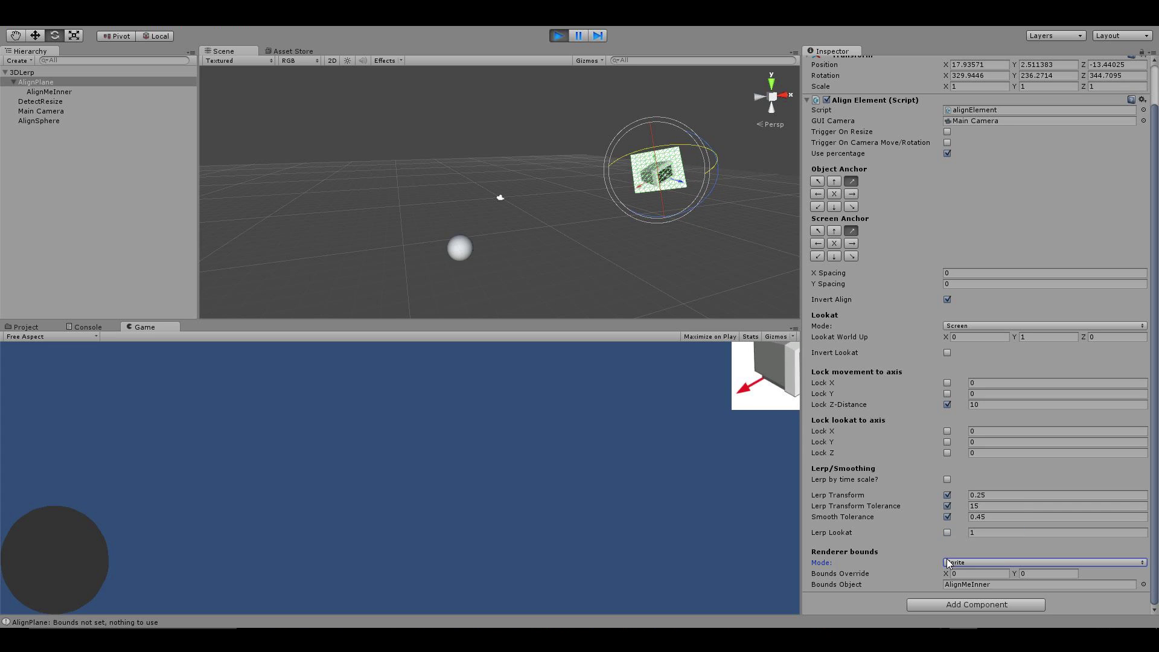
pyautogui.click(952, 564)
pyautogui.click(978, 505)
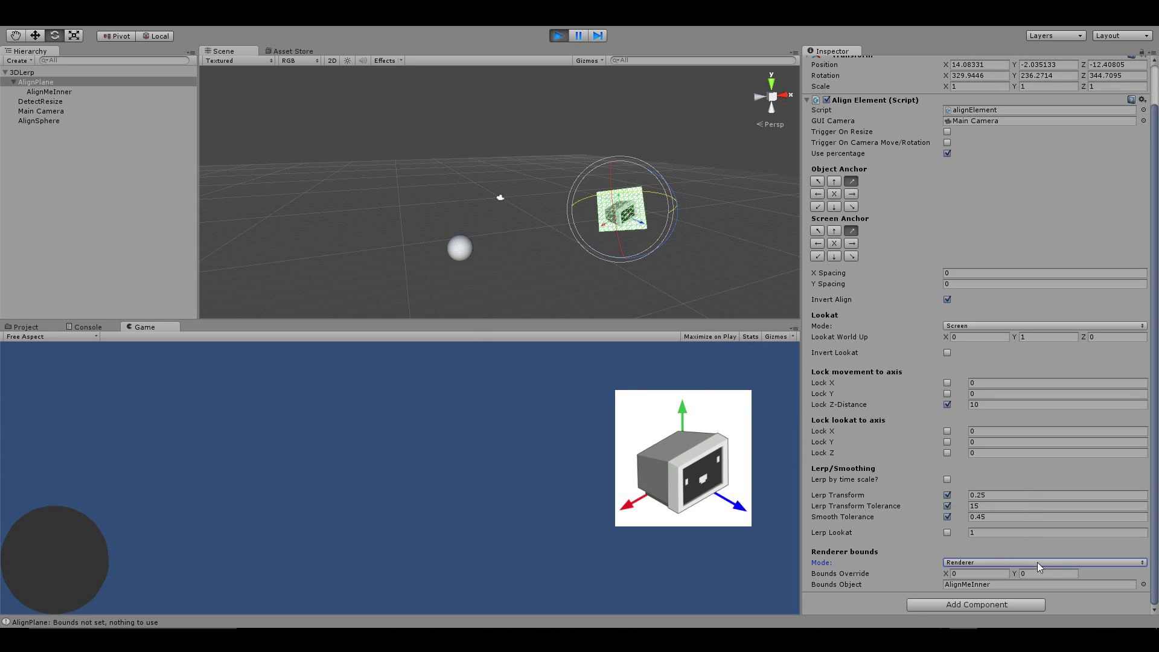
pyautogui.click(976, 562)
pyautogui.click(981, 520)
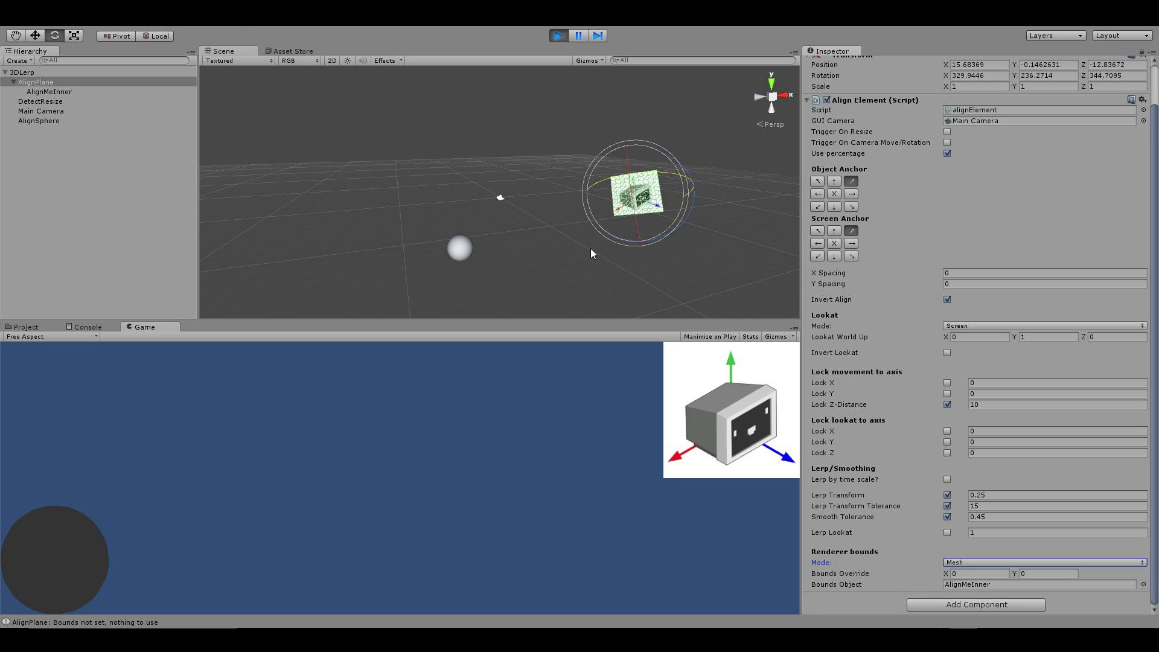
# Step: Try the different Renderer bounds modes on AlignSphere while the game runs
pyautogui.click(33, 121)
pyautogui.scroll(-8, 901, 527)
pyautogui.click(961, 472)
pyautogui.click(966, 486)
pyautogui.click(955, 474)
pyautogui.click(971, 511)
pyautogui.click(966, 474)
pyautogui.click(975, 525)
pyautogui.click(963, 472)
pyautogui.click(964, 498)
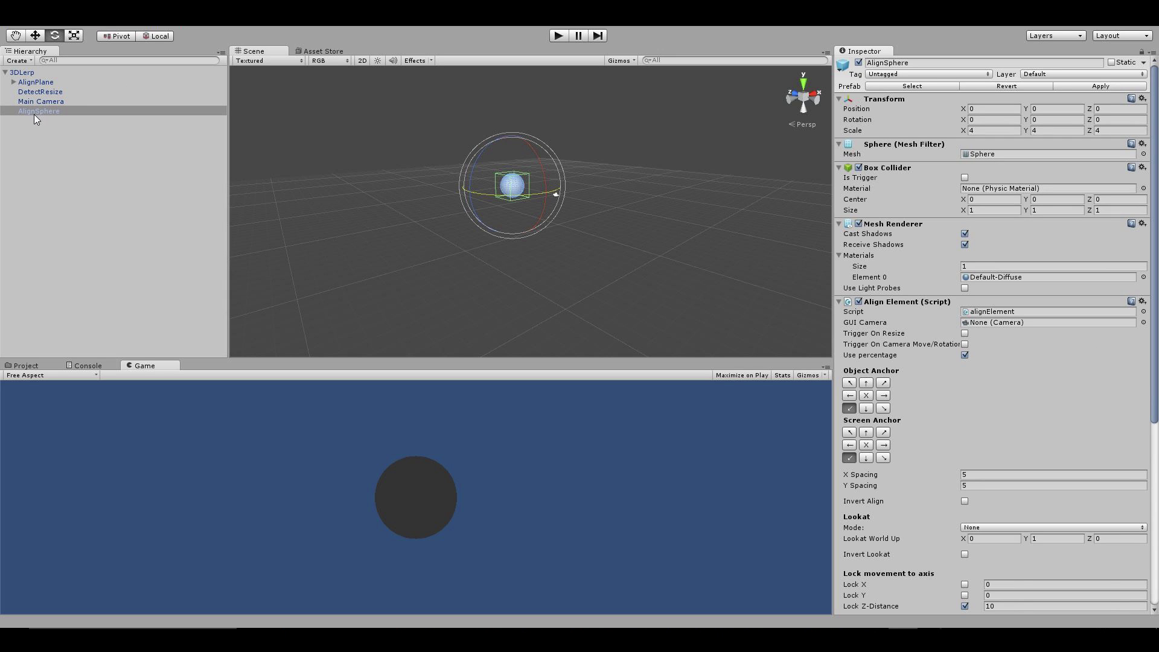
# Step: Run the 3DLerp scene and rotate Main Camera freely to about 319° X, 24° Y and 149° Z
pyautogui.click(53, 81)
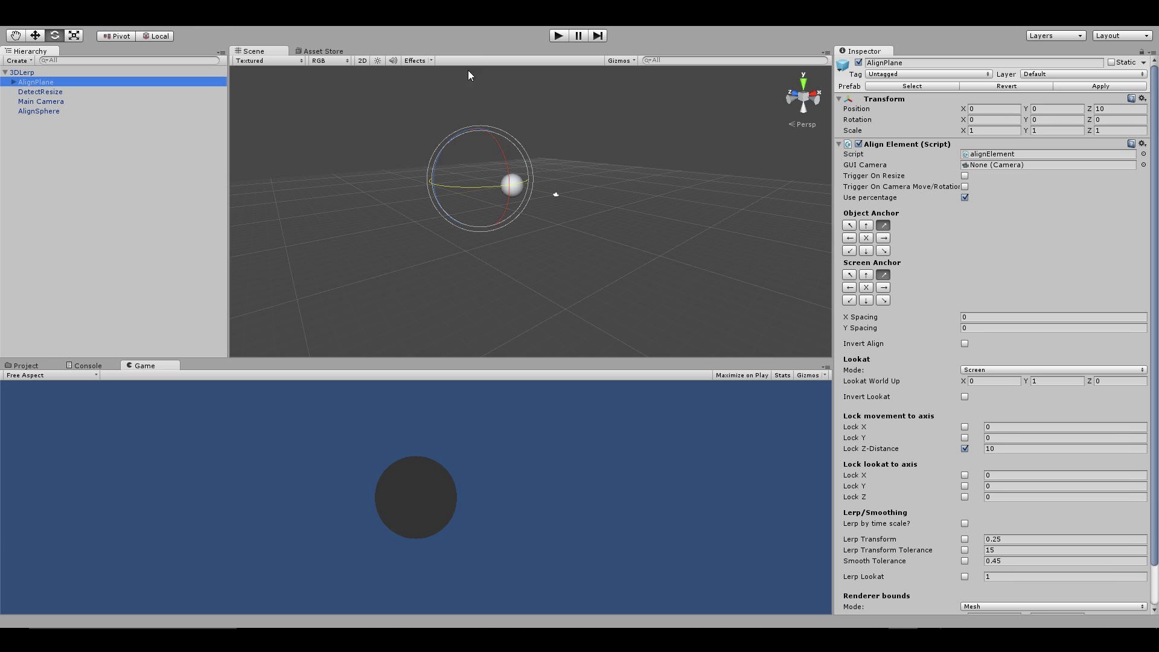
pyautogui.click(557, 35)
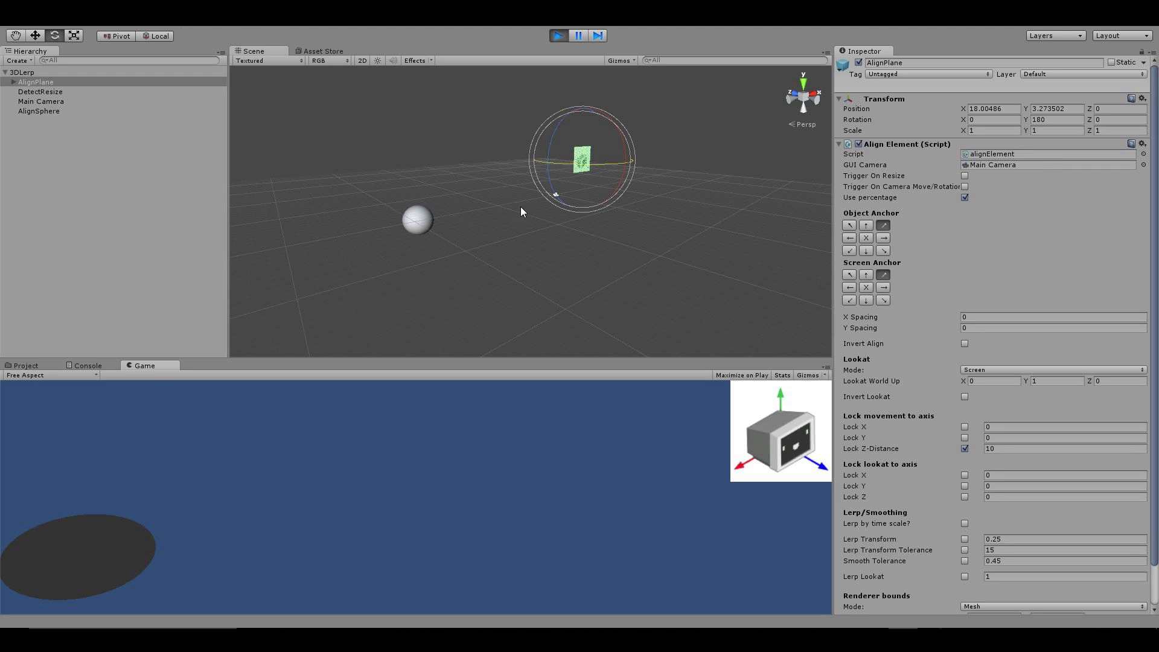
pyautogui.click(555, 197)
pyautogui.moveTo(540, 215); pyautogui.dragTo(569, 234)
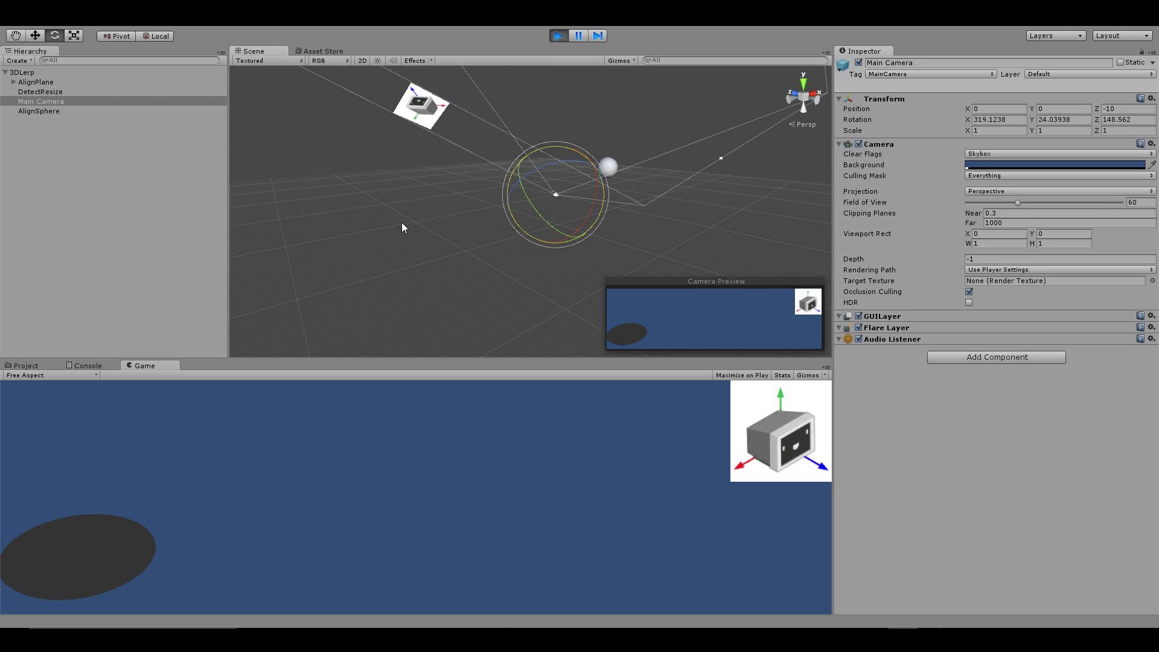
# Step: Set AlignSphere's X Spacing and Y Spacing to 0 while the game runs
pyautogui.click(54, 112)
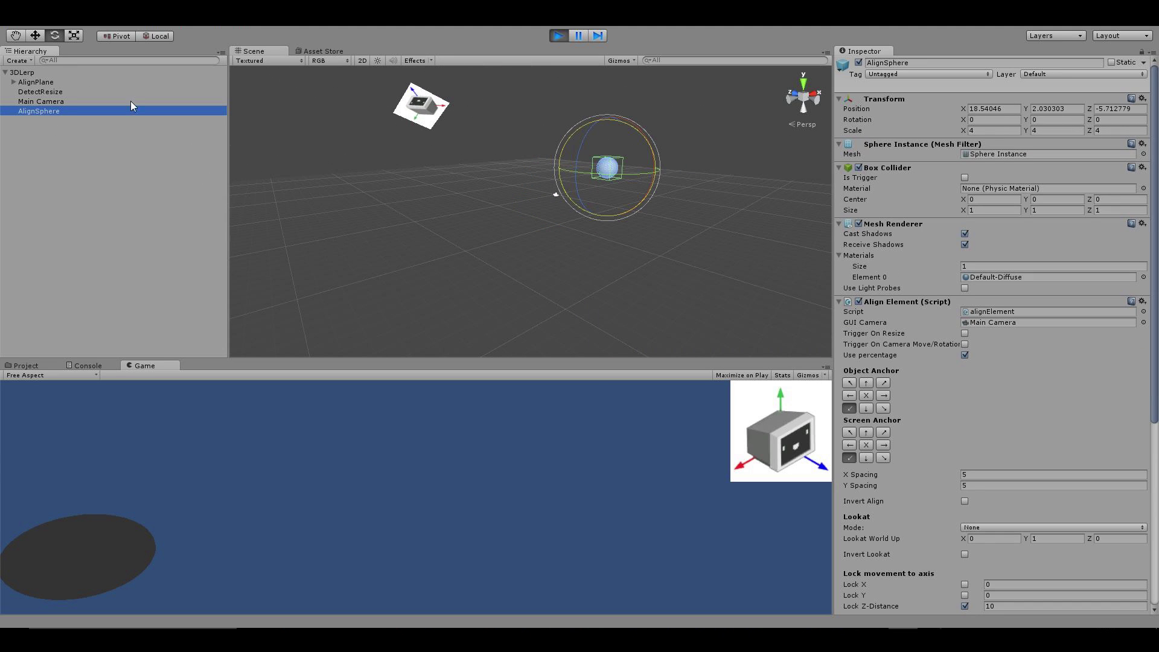
pyautogui.scroll(-3, 974, 456)
pyautogui.click(993, 436)
pyautogui.write('0')
pyautogui.click(972, 449)
pyautogui.write('0')
pyautogui.click(86, 541)
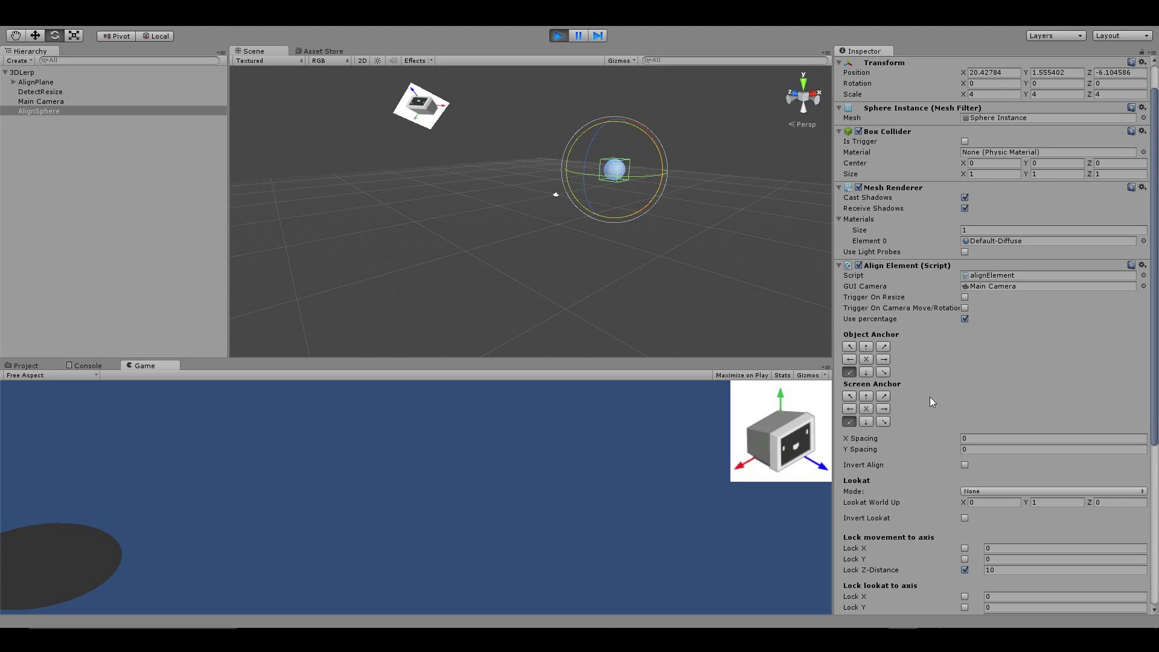
# Step: Switch AlignSphere's Renderer bounds mode from Mesh to Renderer
pyautogui.scroll(-5, 928, 406)
pyautogui.click(983, 471)
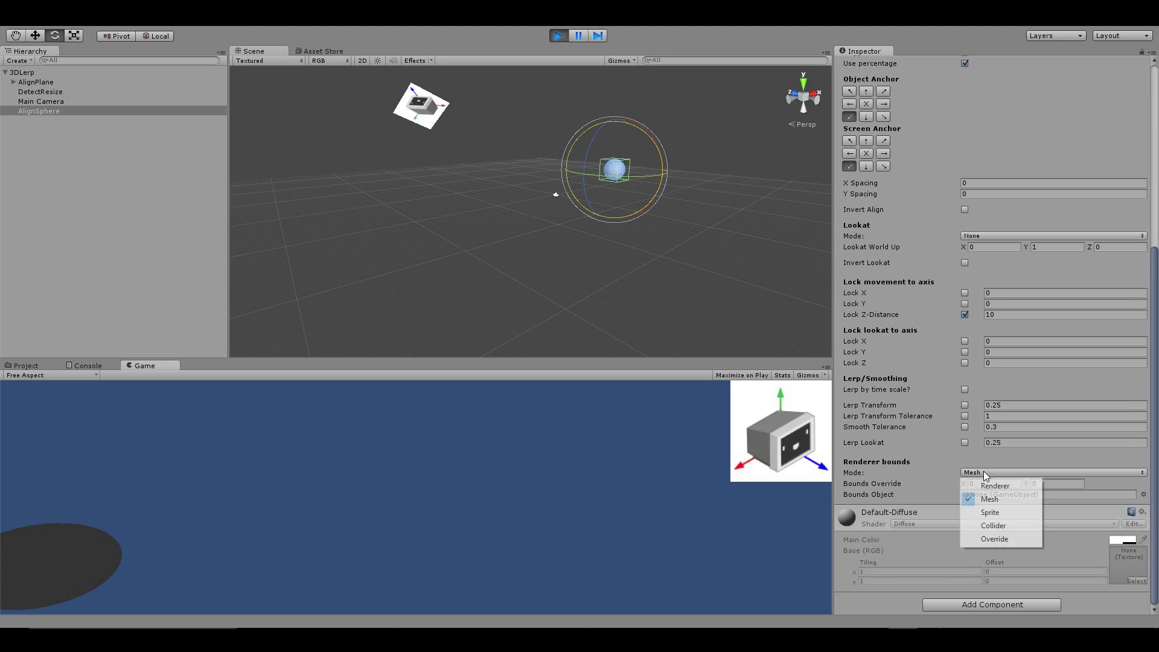
pyautogui.click(999, 480)
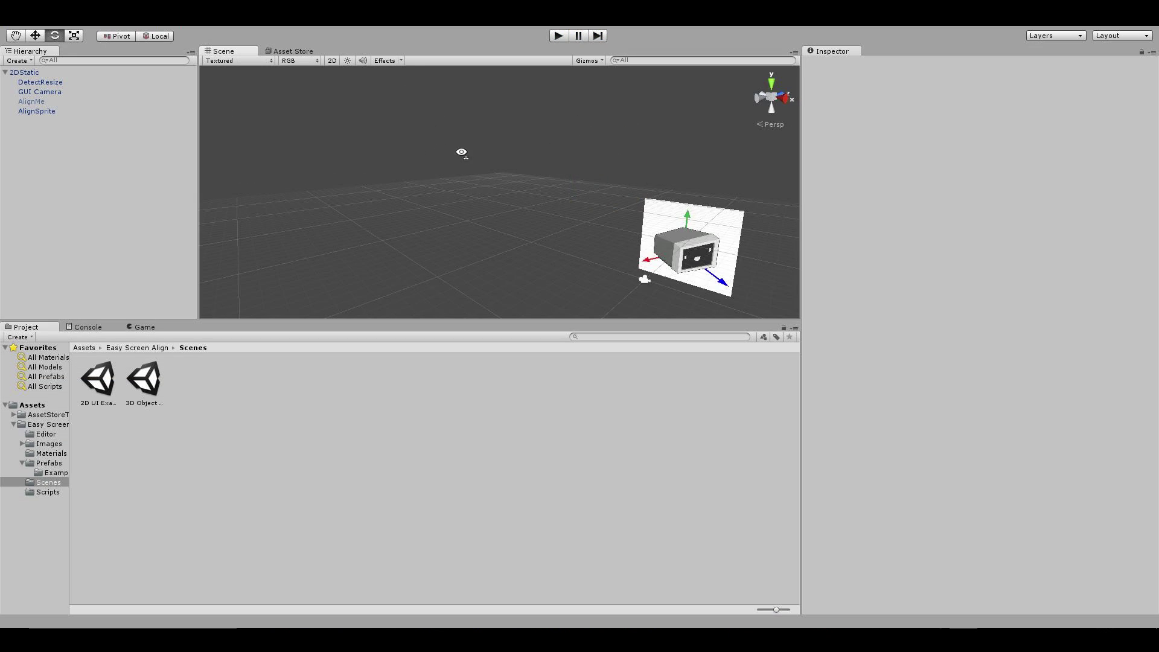
# Step: Select AlignSprite in the 2DStatic scene, show the Game view below the Scene view and run the game
pyautogui.keyDown('alt'); pyautogui.moveTo(462, 153); pyautogui.dragTo(358, 194); pyautogui.keyUp('alt')
pyautogui.click(358, 195)
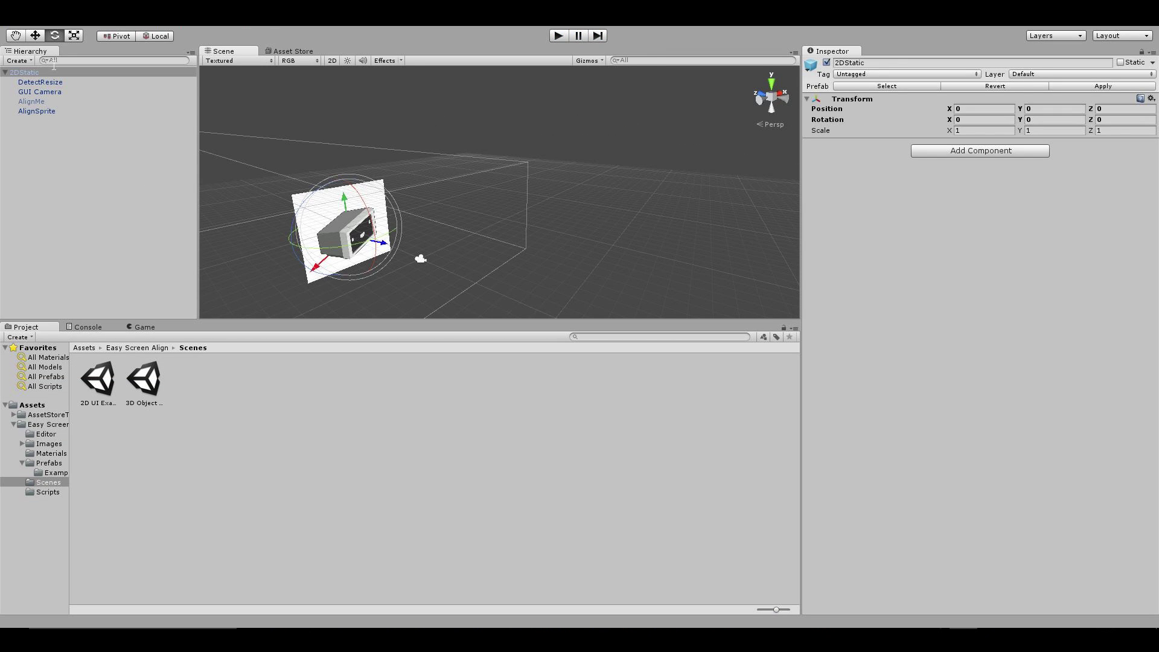
pyautogui.click(36, 111)
pyautogui.scroll(-5, 1026, 384)
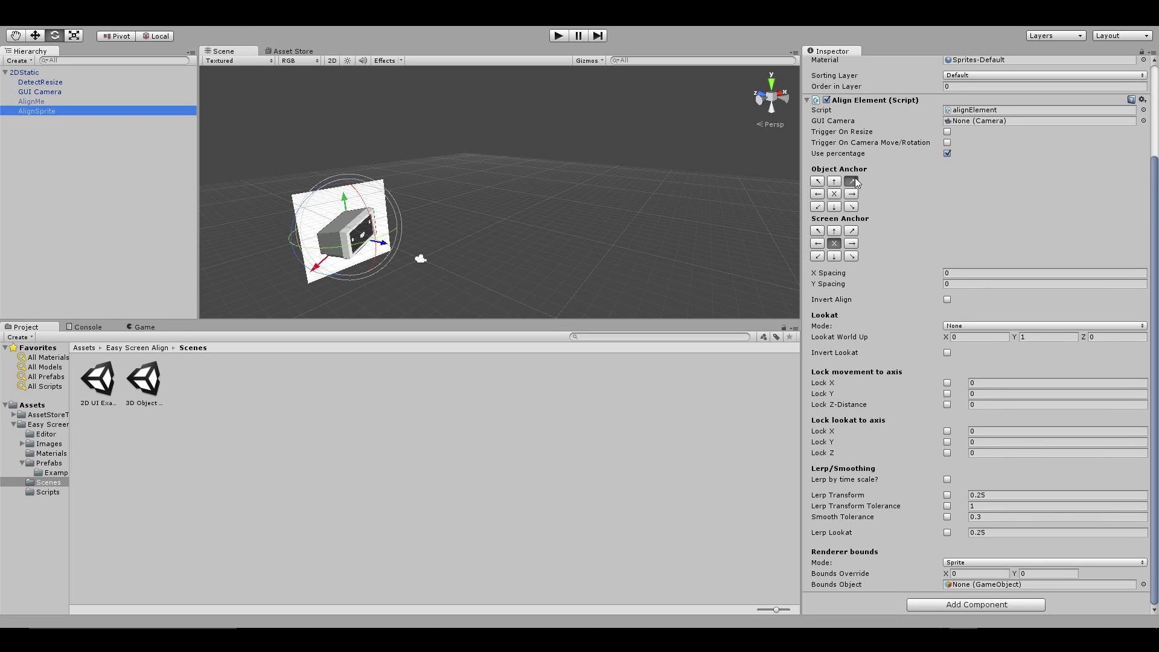
pyautogui.moveTo(400, 163); pyautogui.dragTo(544, 67, button='middle')
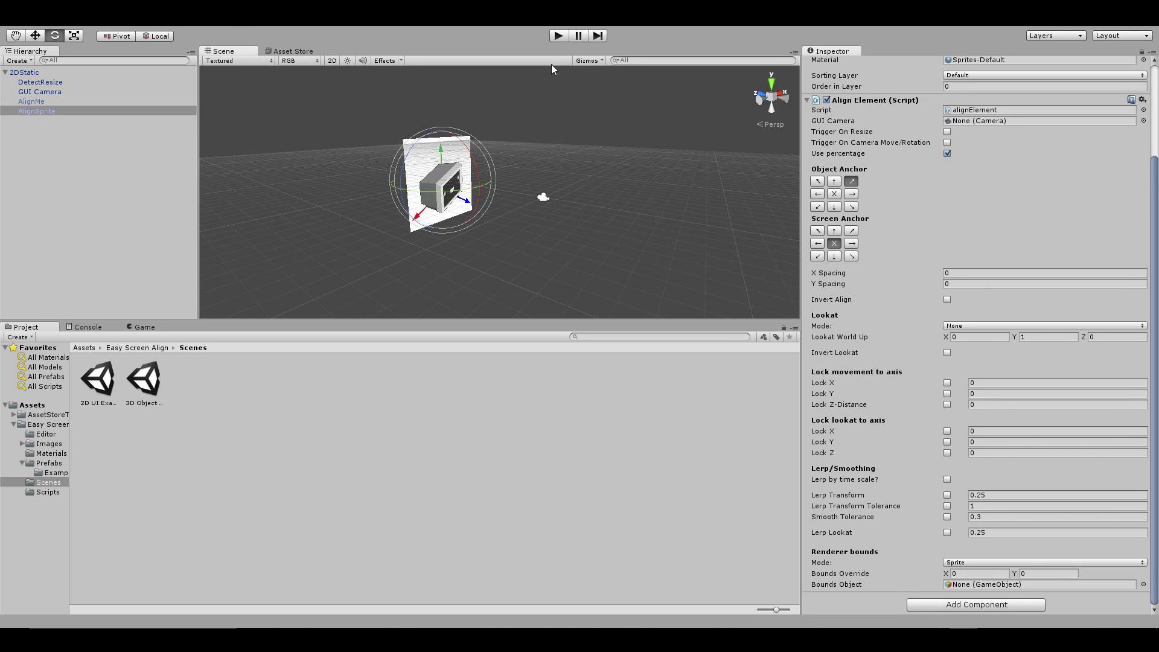
pyautogui.click(137, 329)
pyautogui.click(558, 38)
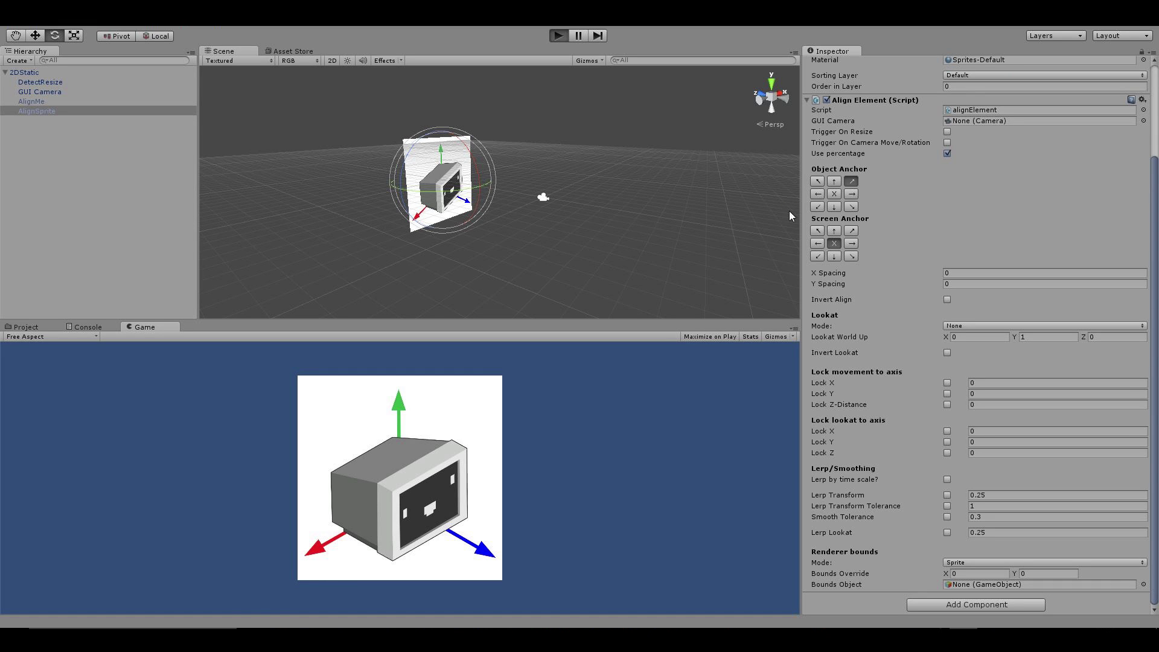
# Step: Try the different Object Anchor positions on AlignSprite while the game runs, ending on the centre anchor
pyautogui.click(834, 194)
pyautogui.click(834, 181)
pyautogui.click(850, 193)
pyautogui.click(850, 206)
pyautogui.click(833, 206)
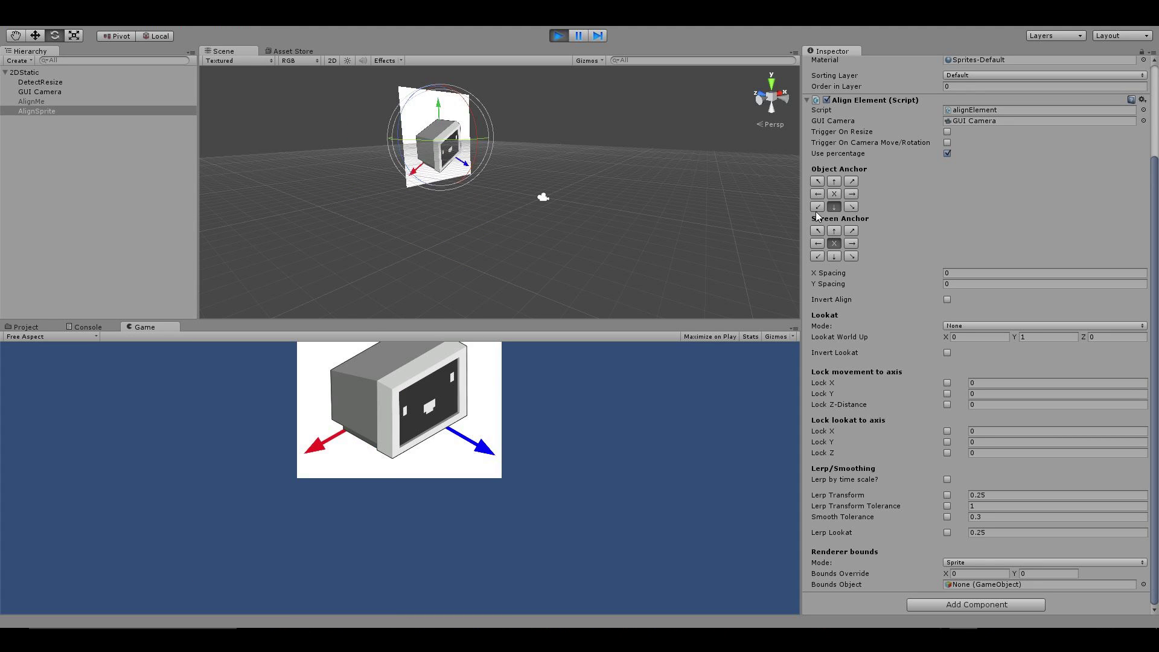
pyautogui.click(816, 181)
pyautogui.click(817, 206)
pyautogui.click(833, 193)
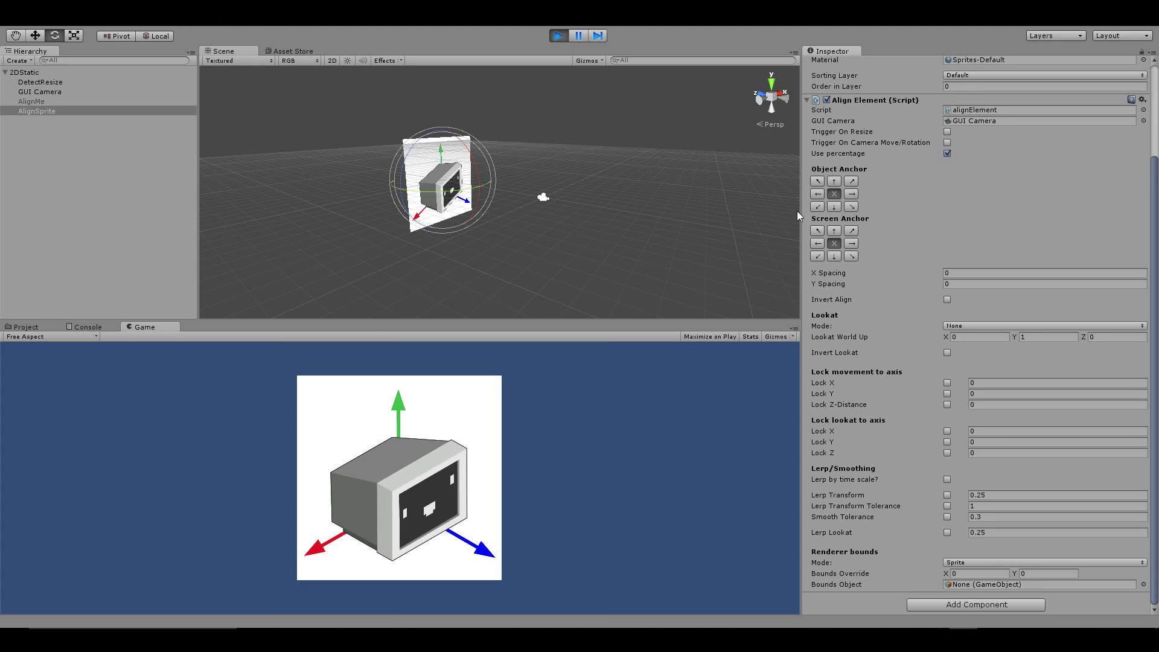
# Step: Set both the Object Anchor and the Screen Anchor of AlignSprite to the top-right corner
pyautogui.click(543, 197)
pyautogui.click(426, 188)
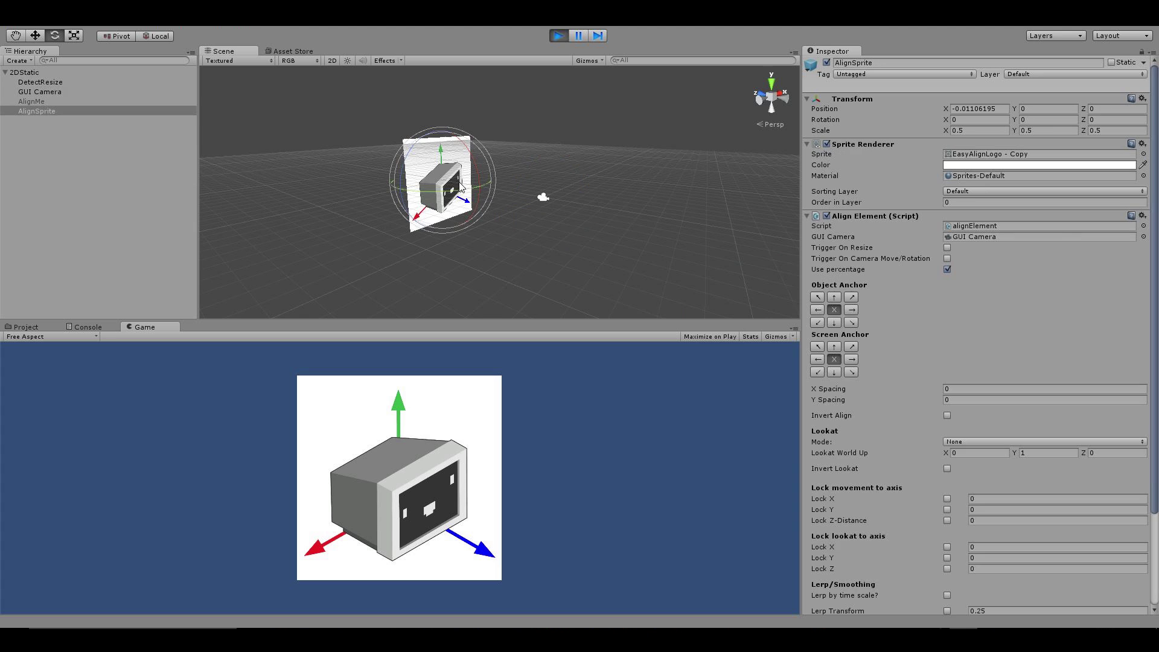
pyautogui.click(850, 297)
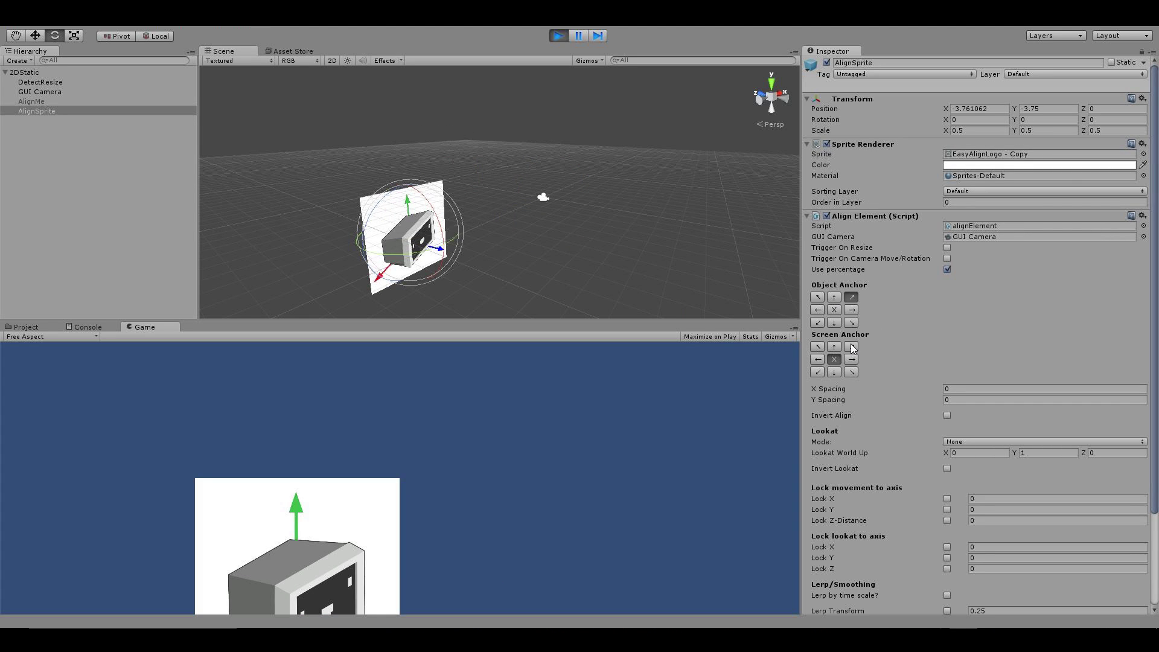
pyautogui.click(851, 347)
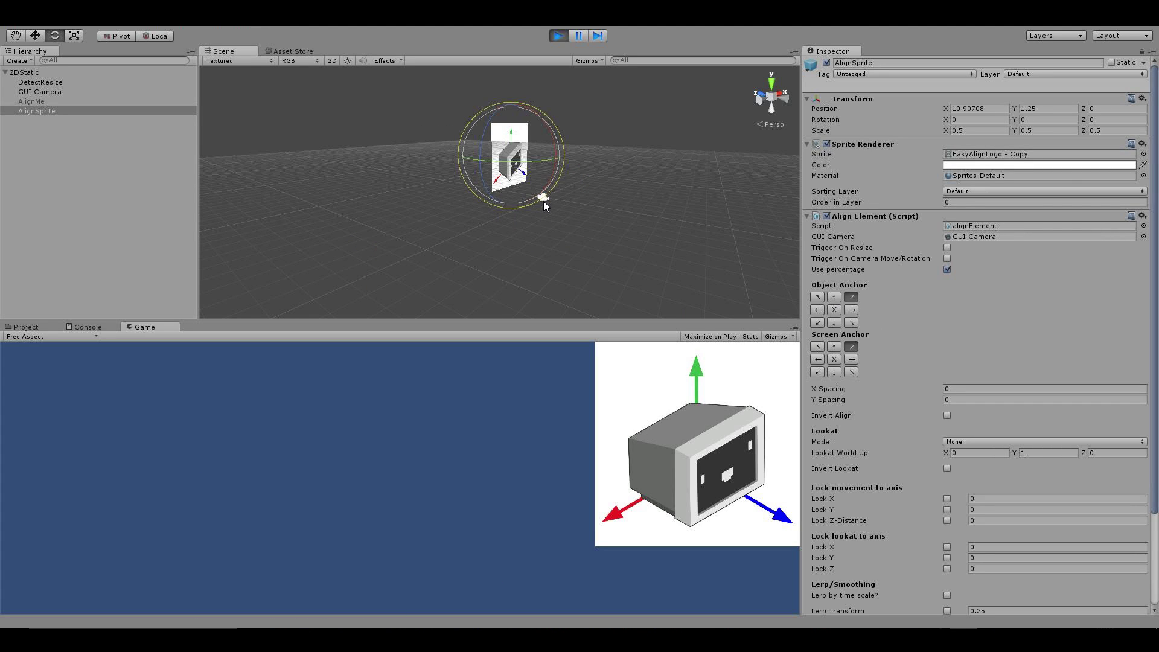
# Step: Rotate GUI Camera around its Y axis to about 313° while the game runs
pyautogui.click(40, 92)
pyautogui.moveTo(560, 212); pyautogui.dragTo(356, 184)
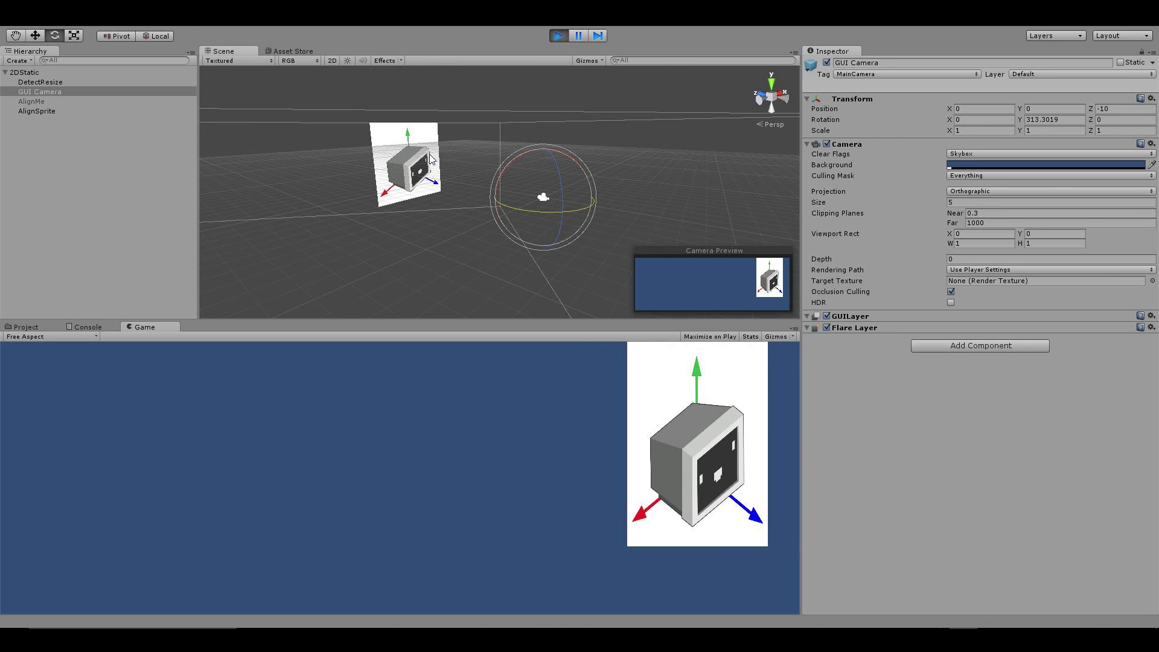
# Step: Set AlignSprite's Lookat mode to Screen and enable Invert Lookat
pyautogui.click(430, 159)
pyautogui.scroll(-10, 965, 302)
pyautogui.click(954, 334)
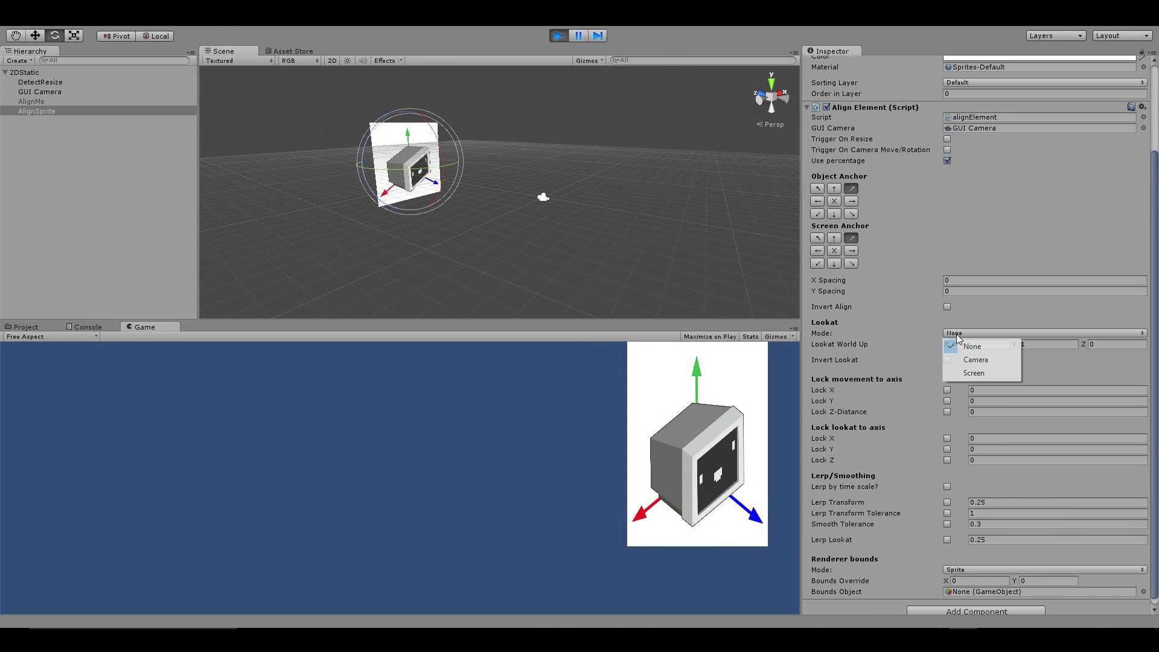
pyautogui.click(974, 373)
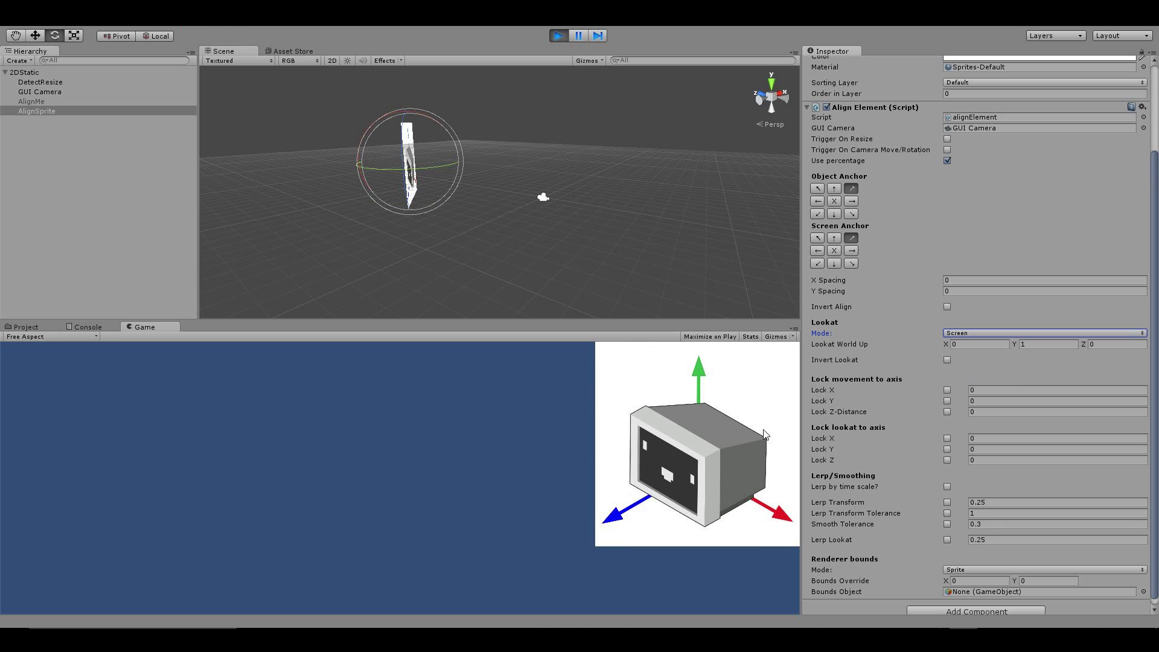
pyautogui.click(947, 360)
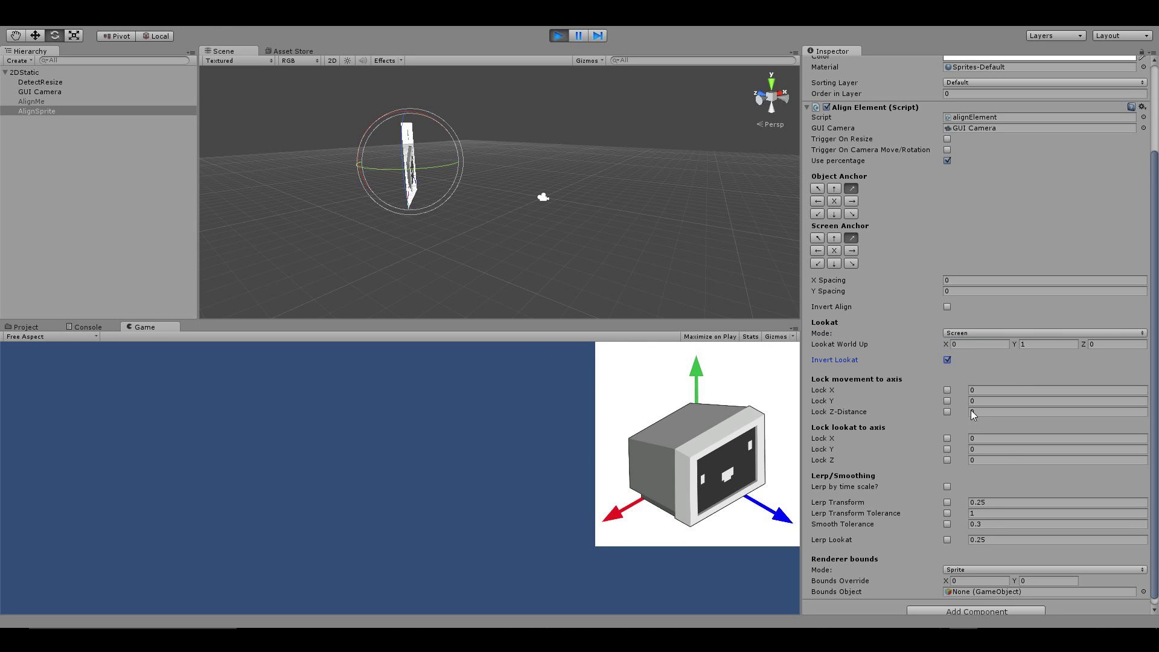
# Step: Rotate GUI Camera around its Y axis to about 21° and select AlignSprite again in the scene
pyautogui.scroll(-1, 960, 566)
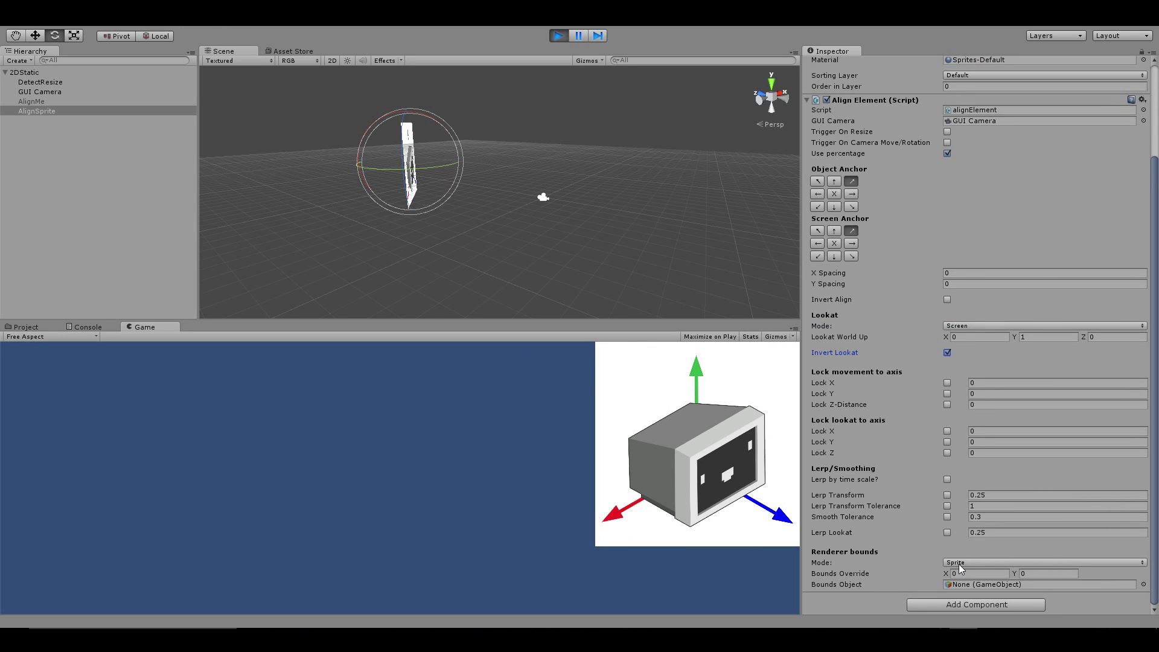
pyautogui.click(542, 198)
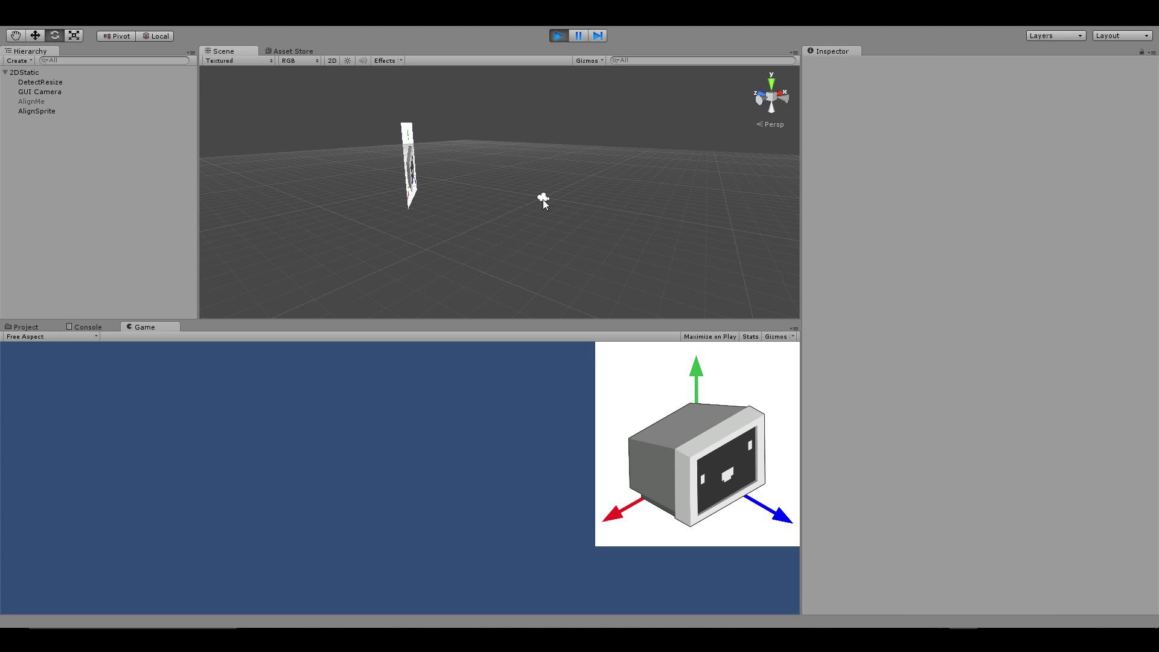
pyautogui.click(563, 161)
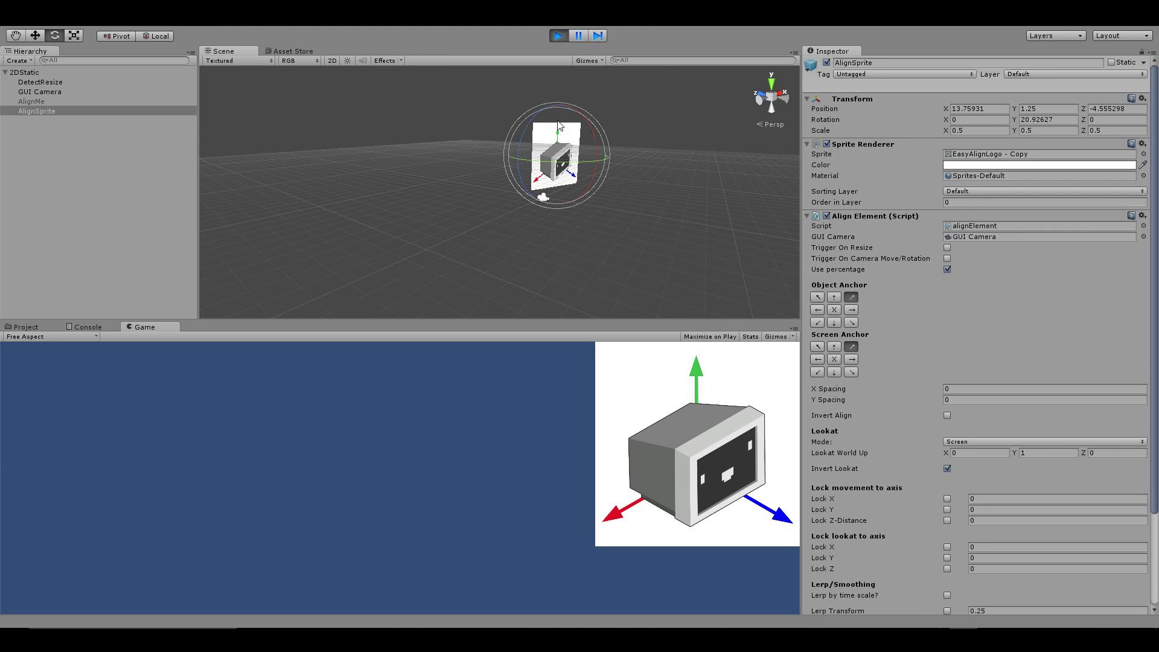
# Step: Try the Renderer, Mesh and Collider modes for AlignSprite's Renderer bounds, and set the mode back to Sprite
pyautogui.scroll(-5, 918, 493)
pyautogui.click(971, 562)
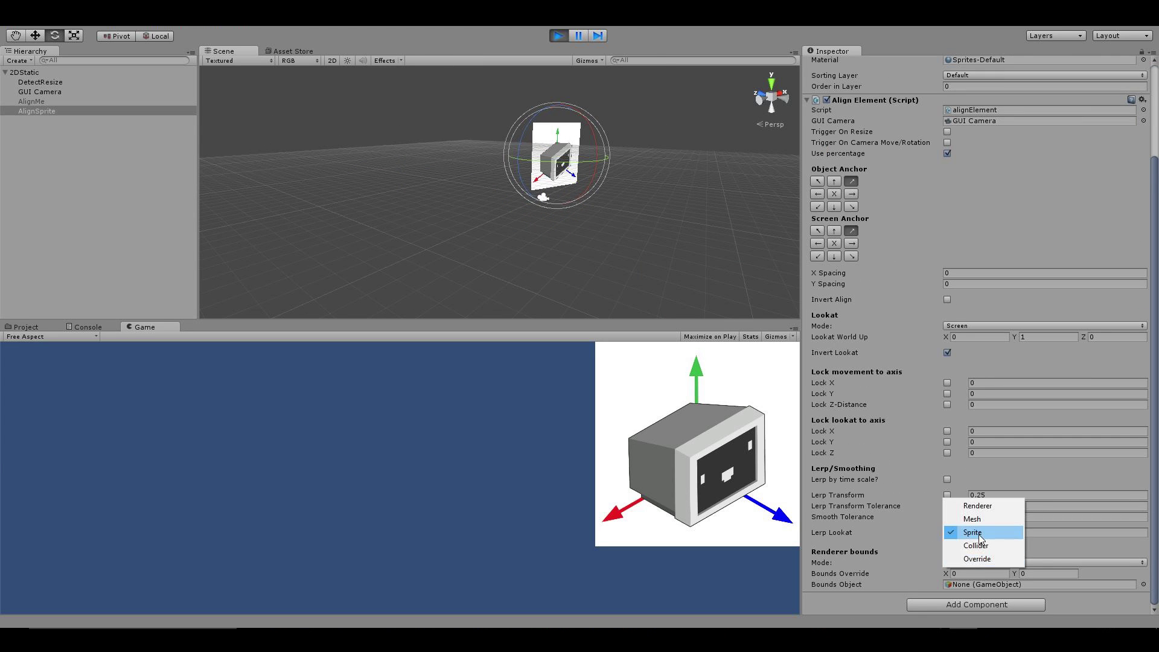
pyautogui.click(971, 503)
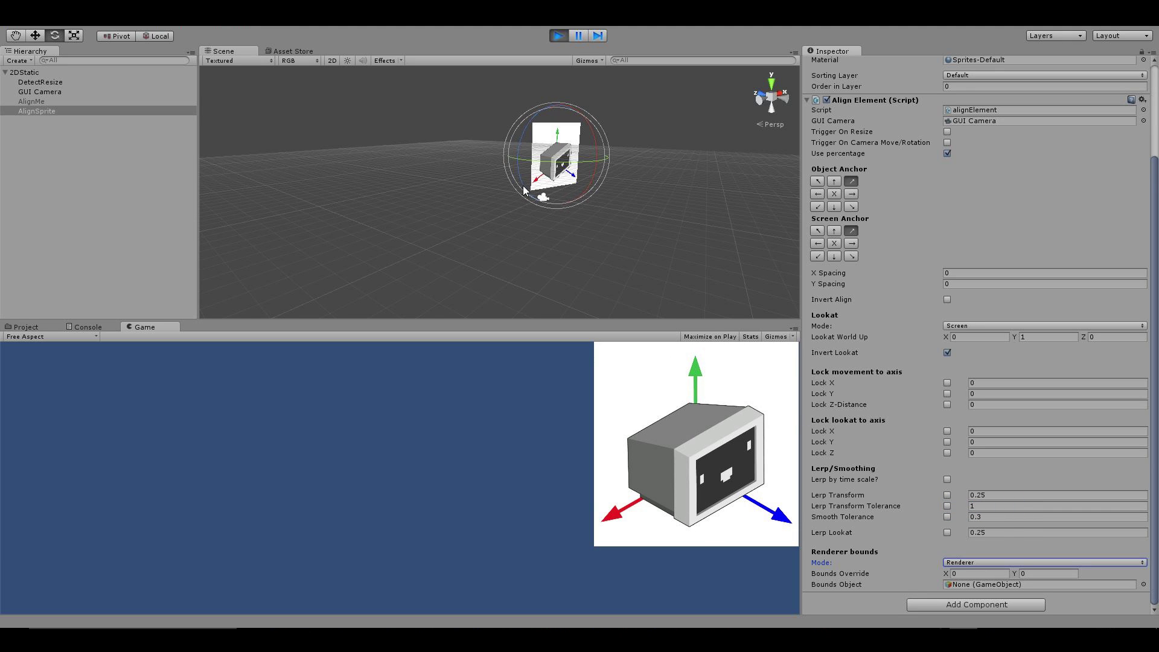
pyautogui.click(996, 562)
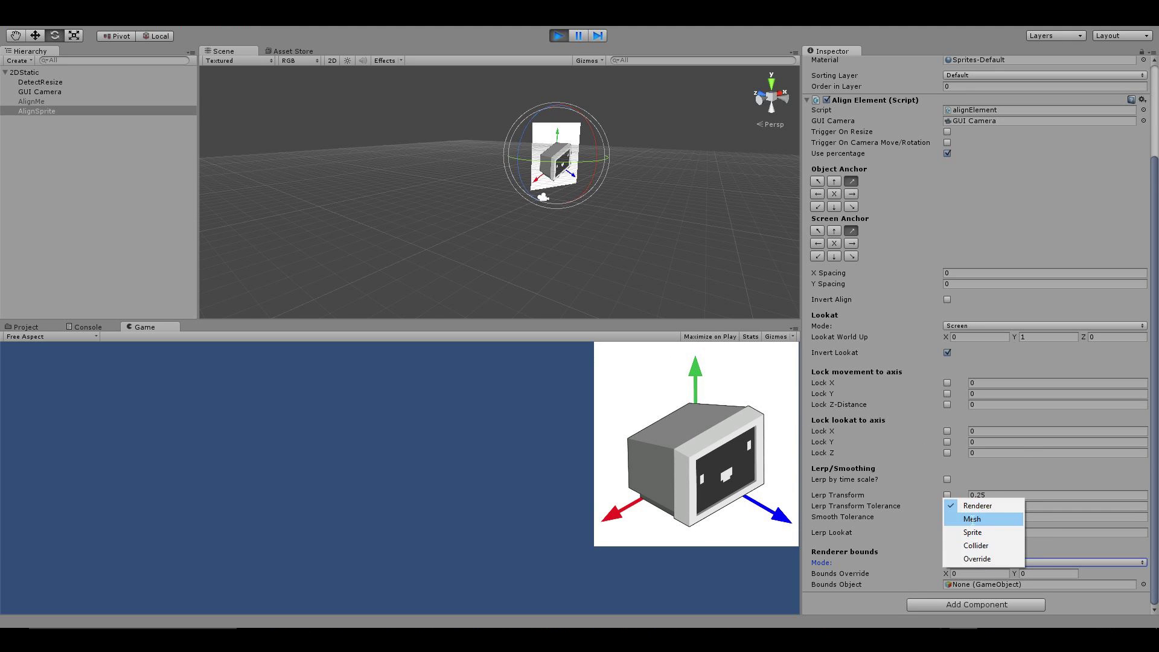
pyautogui.click(968, 518)
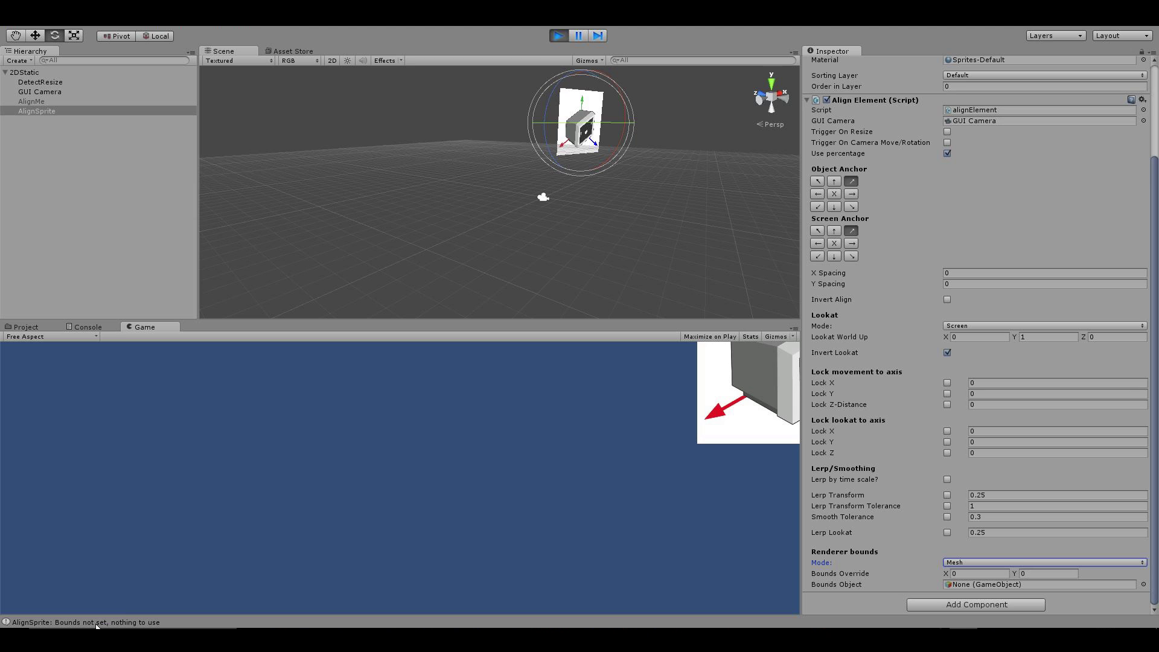
pyautogui.click(948, 564)
pyautogui.click(978, 547)
pyautogui.click(953, 564)
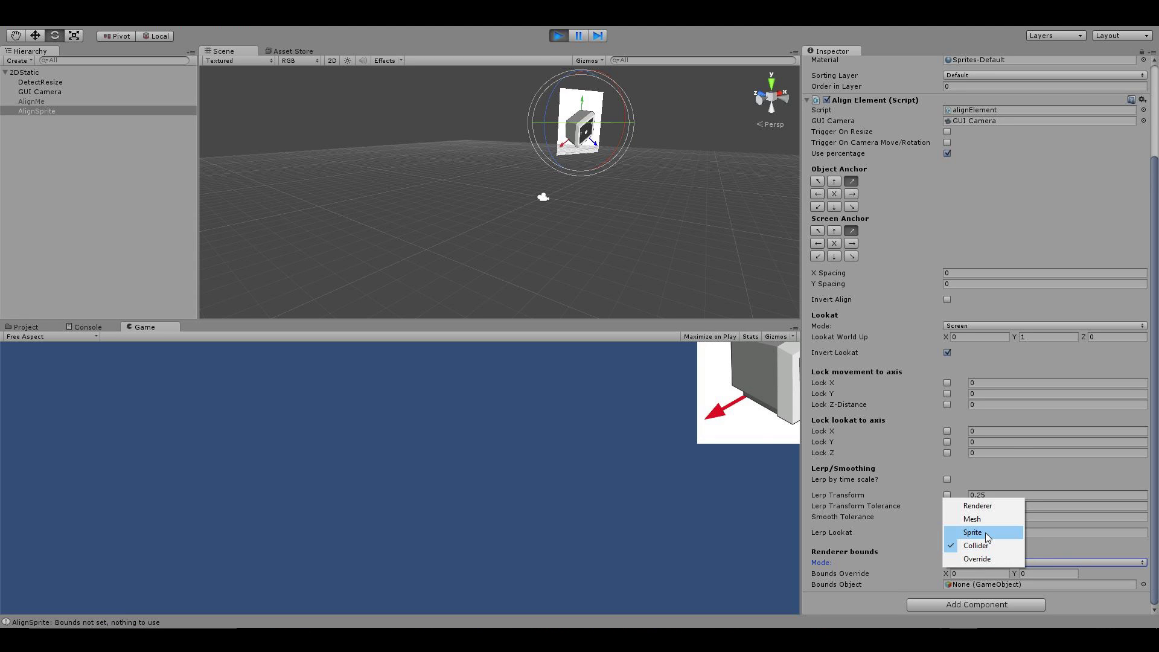
pyautogui.click(989, 533)
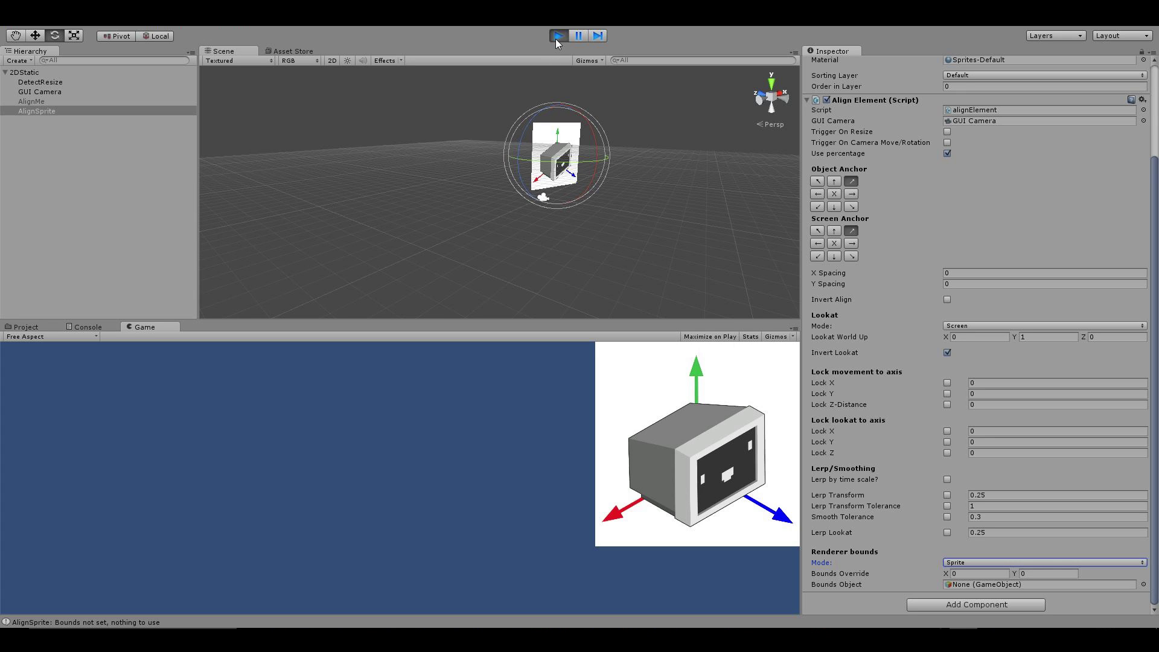